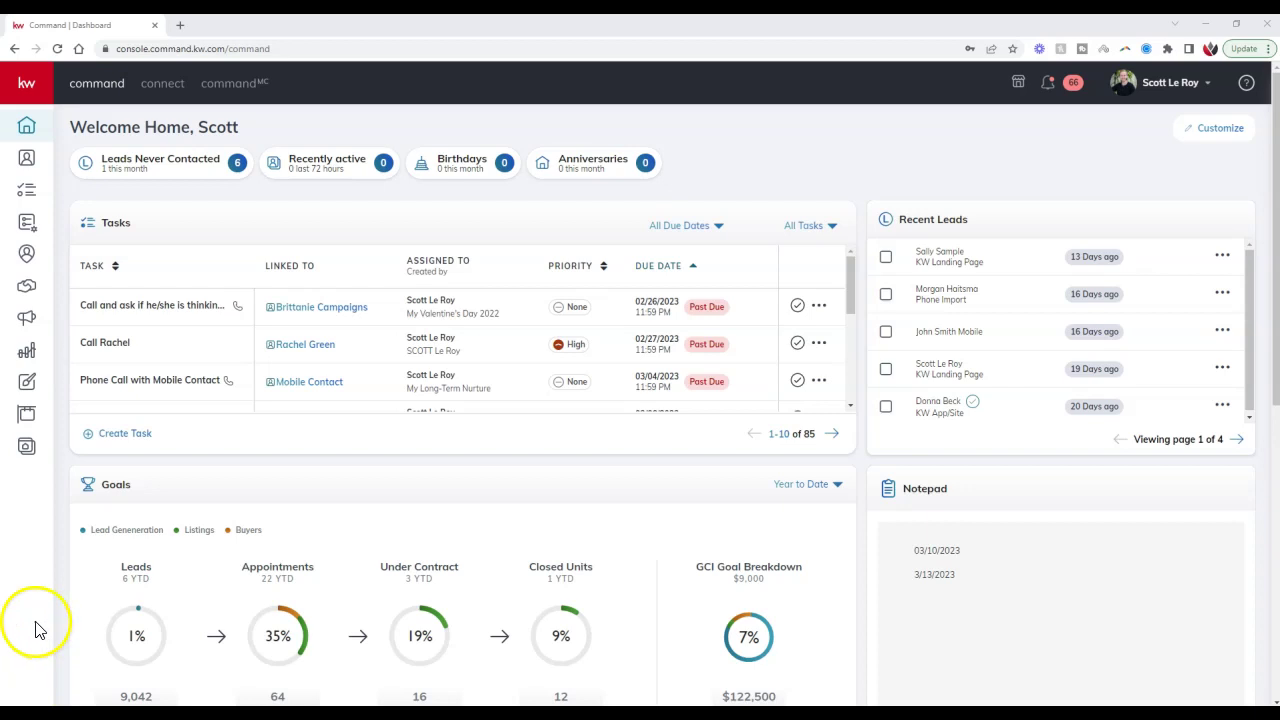
- Create a new landing page for lead generation from the Consumer section's landing pages
mouse_move(268, 684)
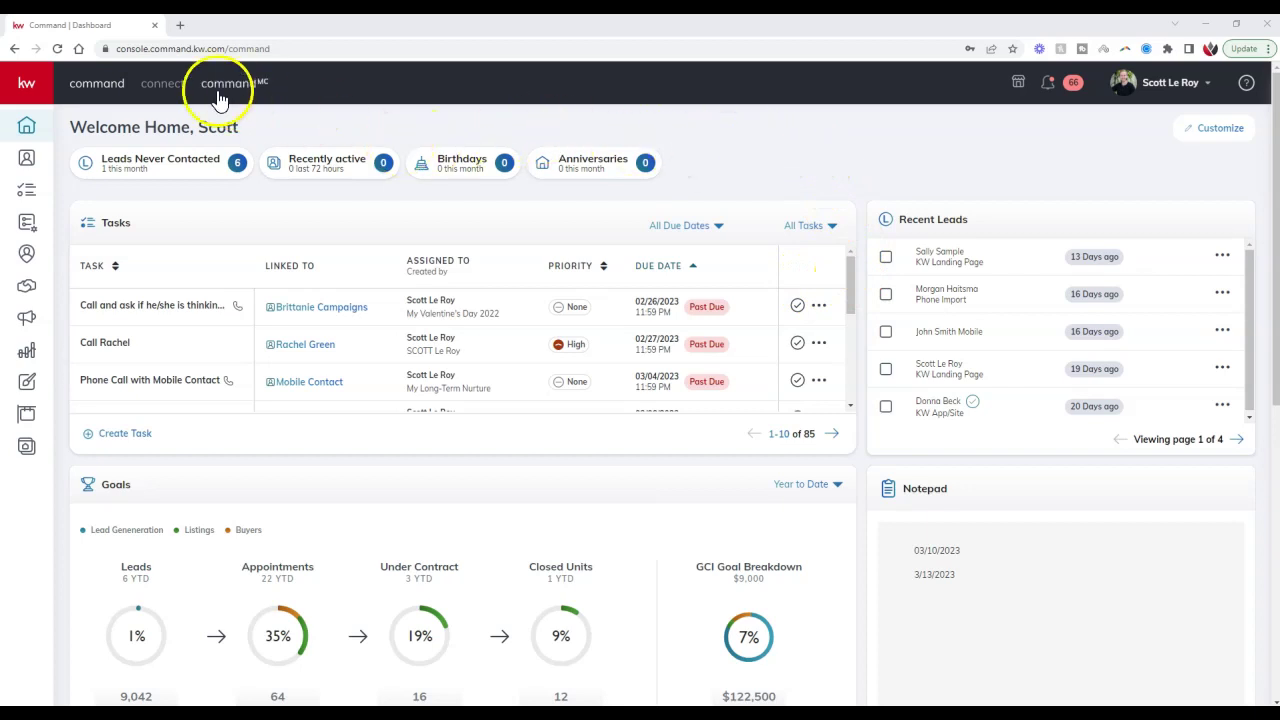
mouse_move(121, 221)
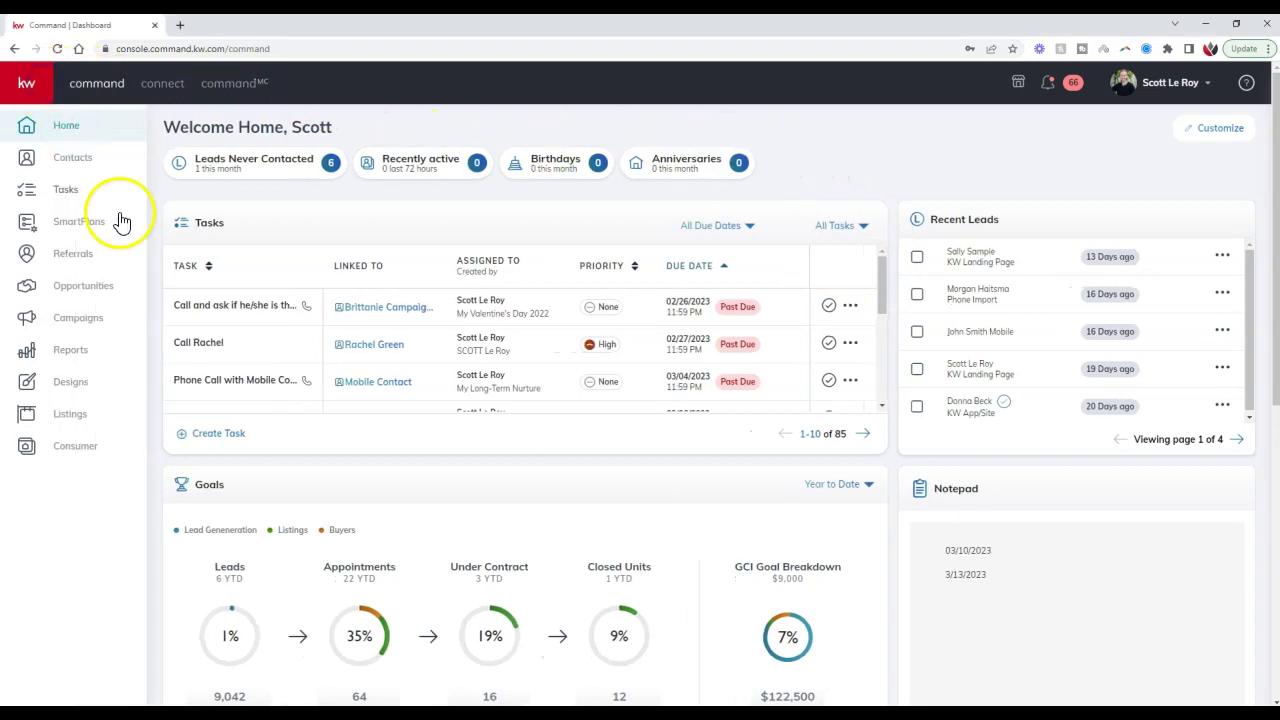
left_click(88, 450)
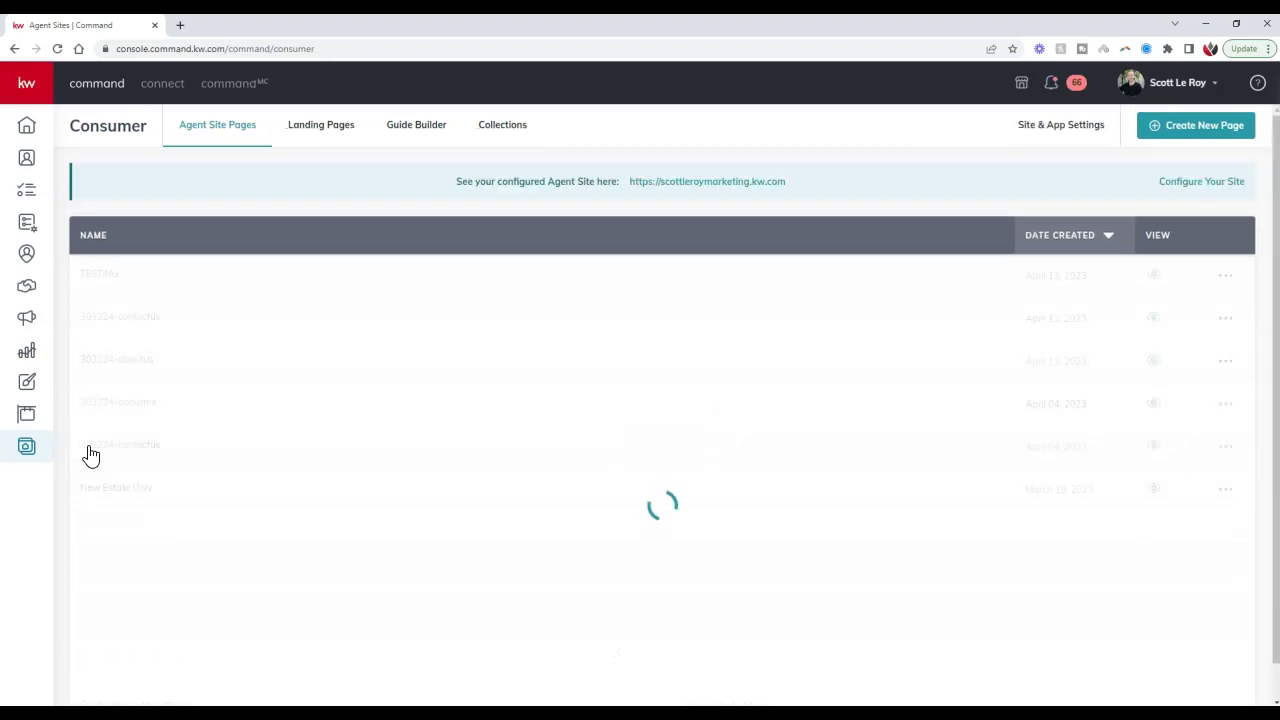
left_click(330, 135)
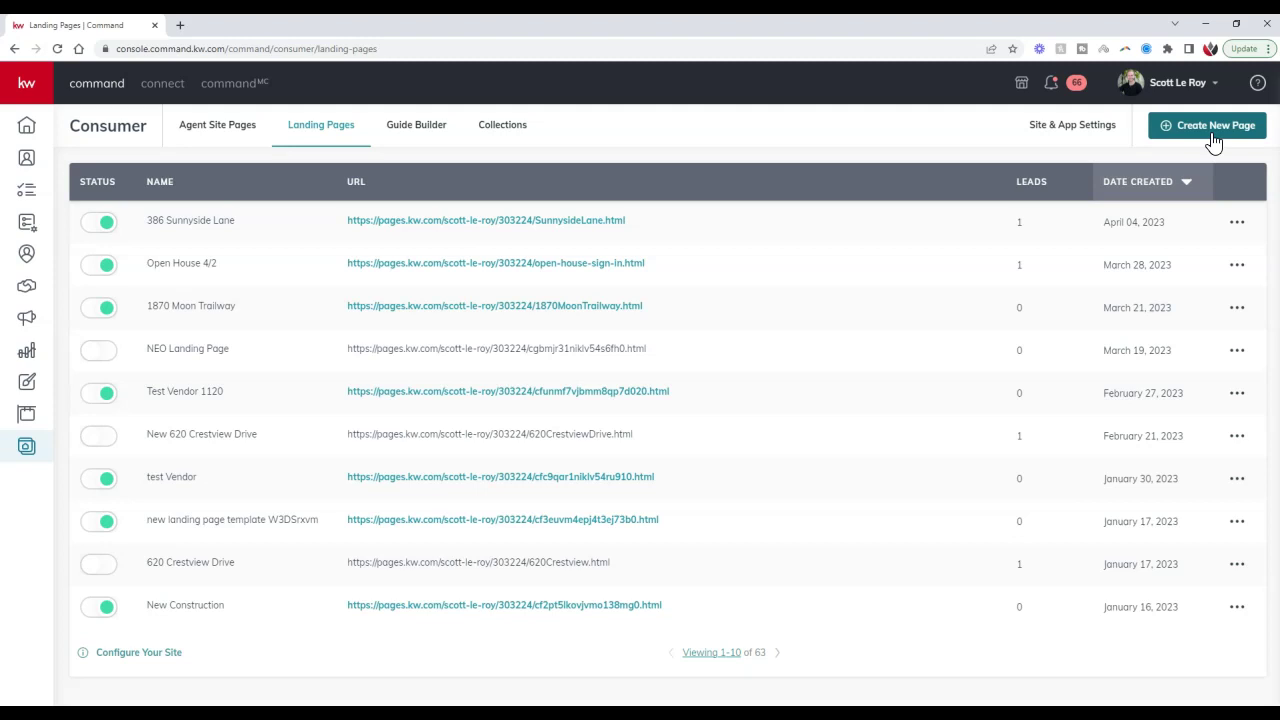
left_click(1212, 135)
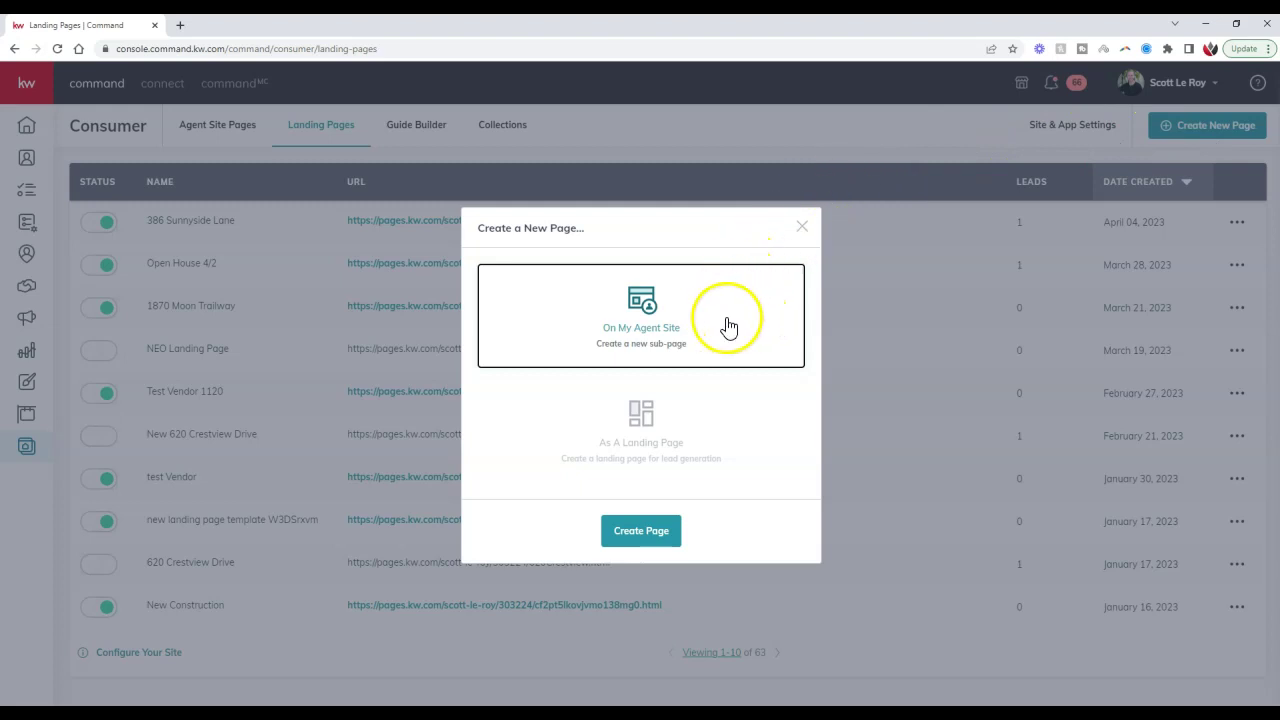
left_click(712, 446)
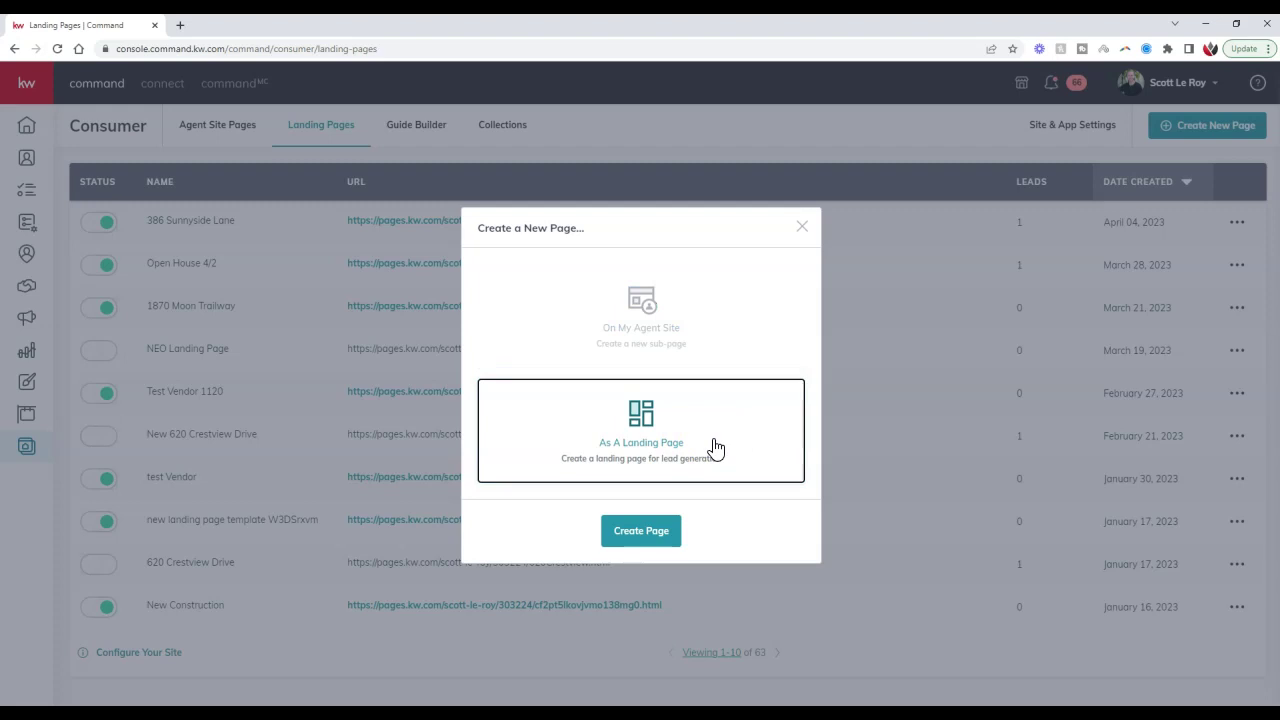
left_click(660, 540)
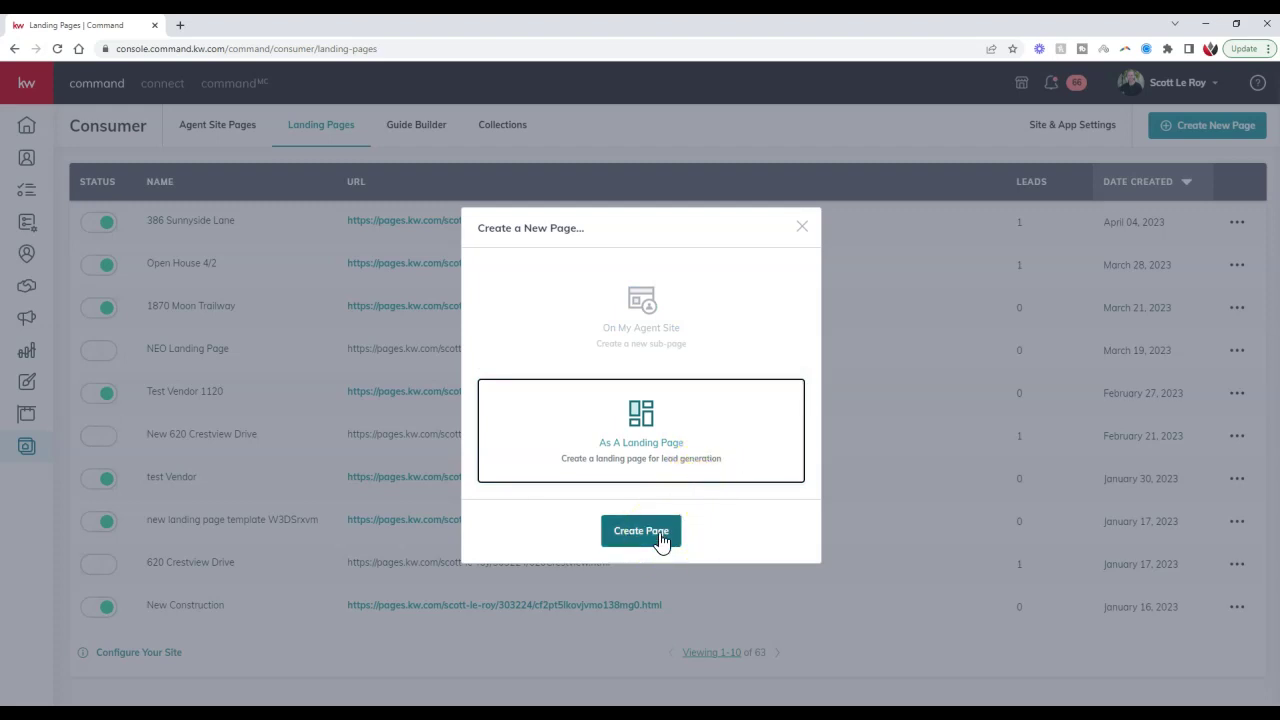
left_click(660, 540)
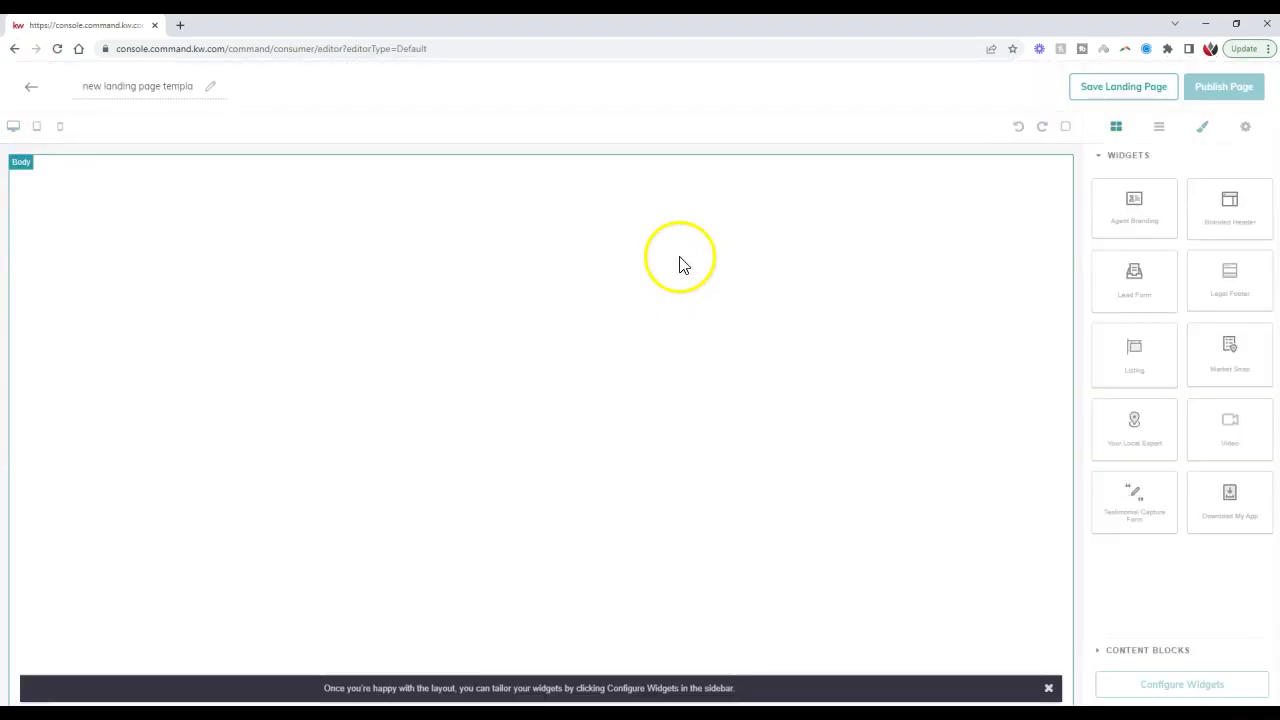
- Rename the new landing page as "Open House 4/22"
triple_click(171, 86)
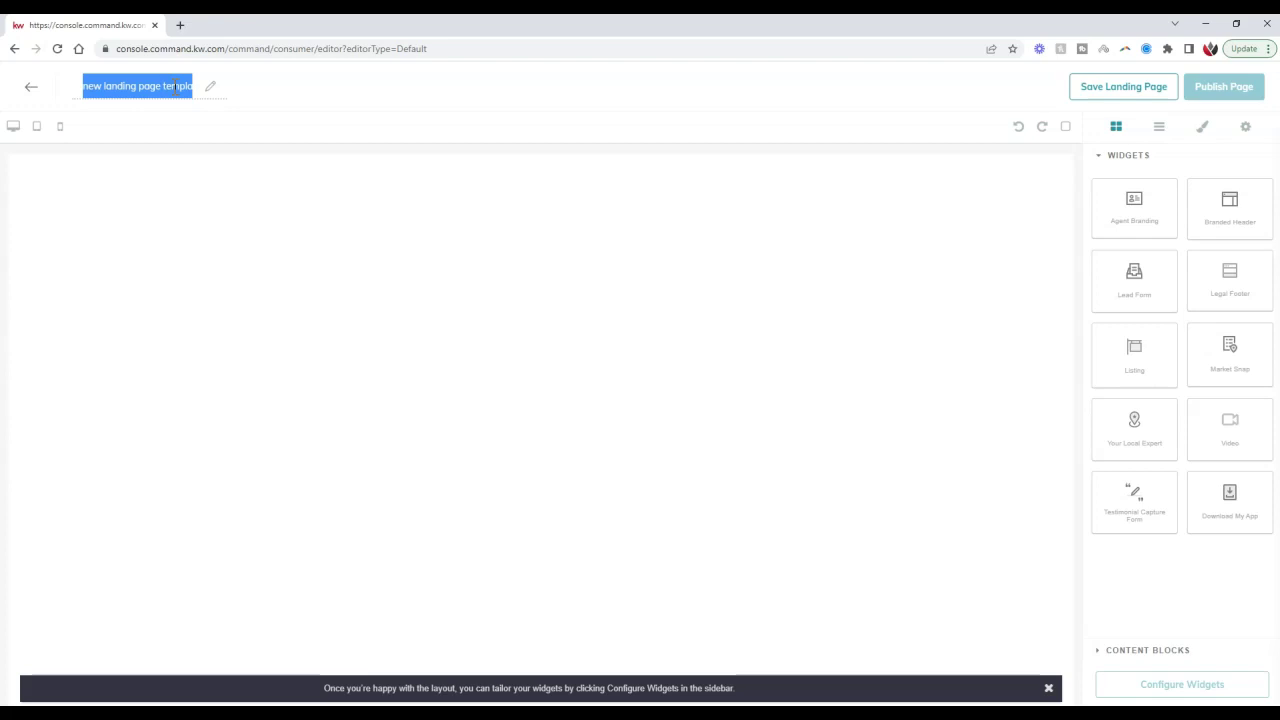
type("Open House")
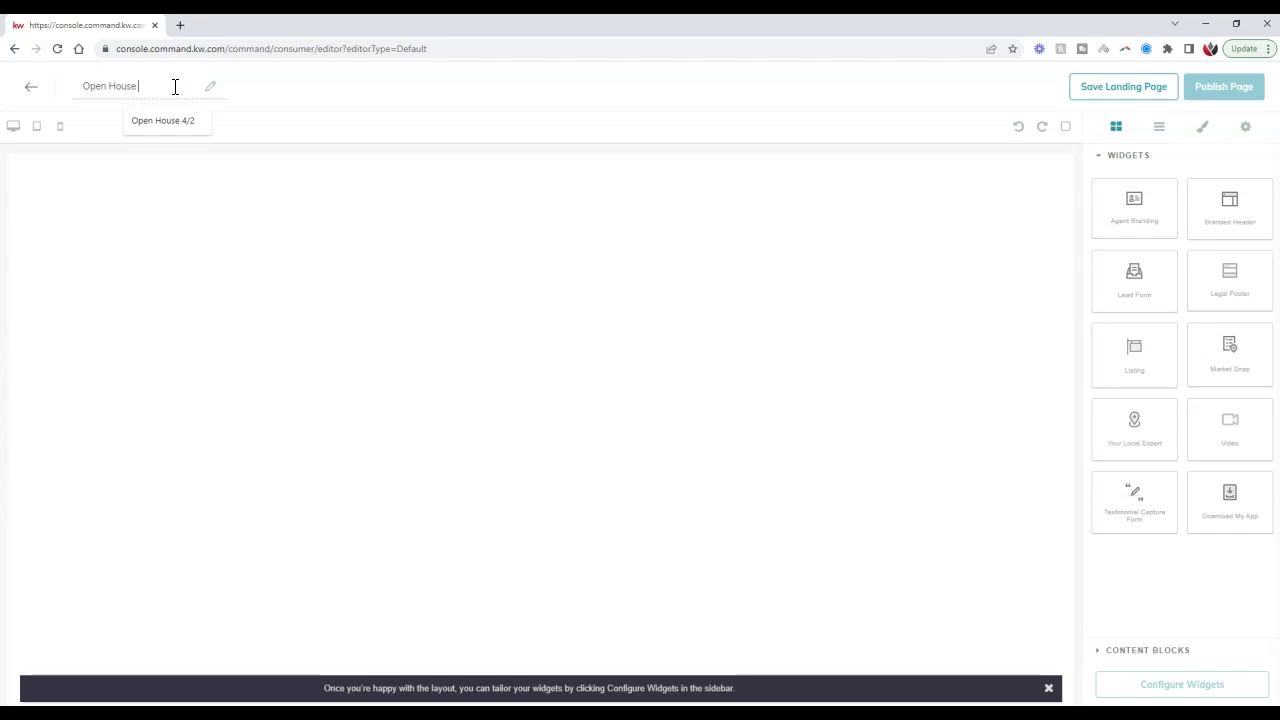
type(" 4/22")
left_click(514, 86)
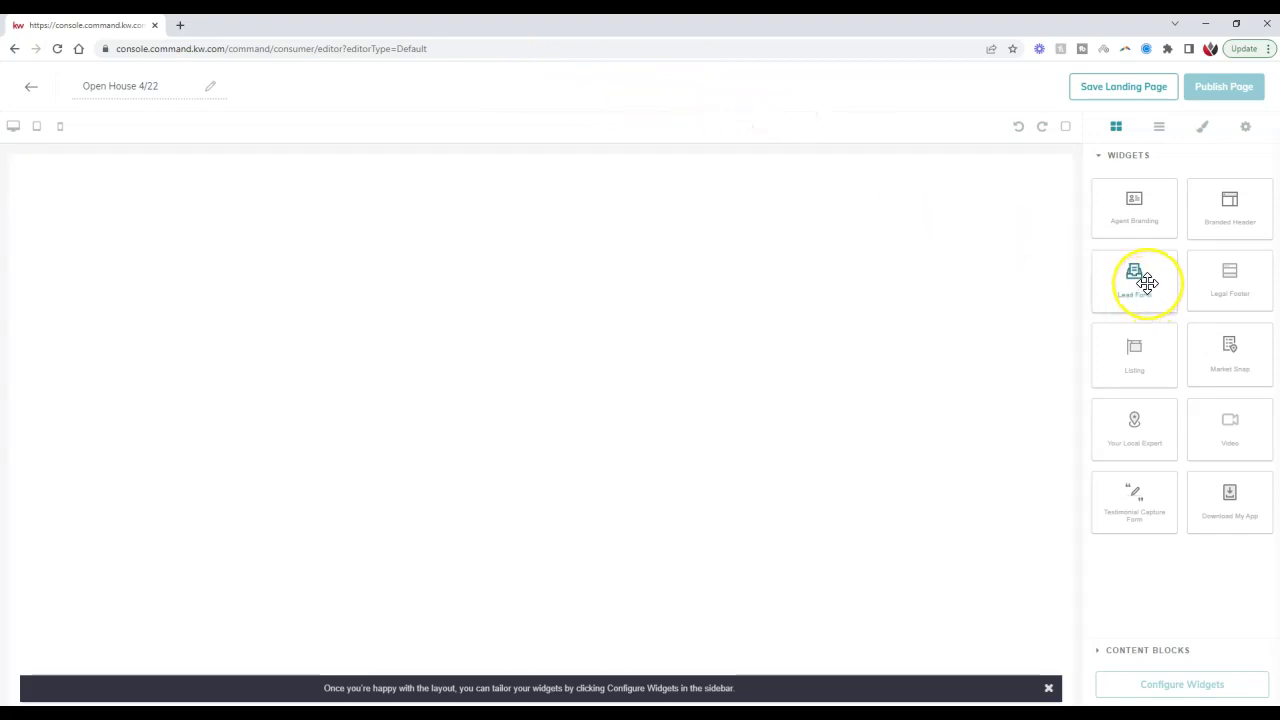
- Lay out the page body with a Lead Form widget, a Branded Header above it and a Listing widget below it
left_click_drag(1146, 282, 997, 277)
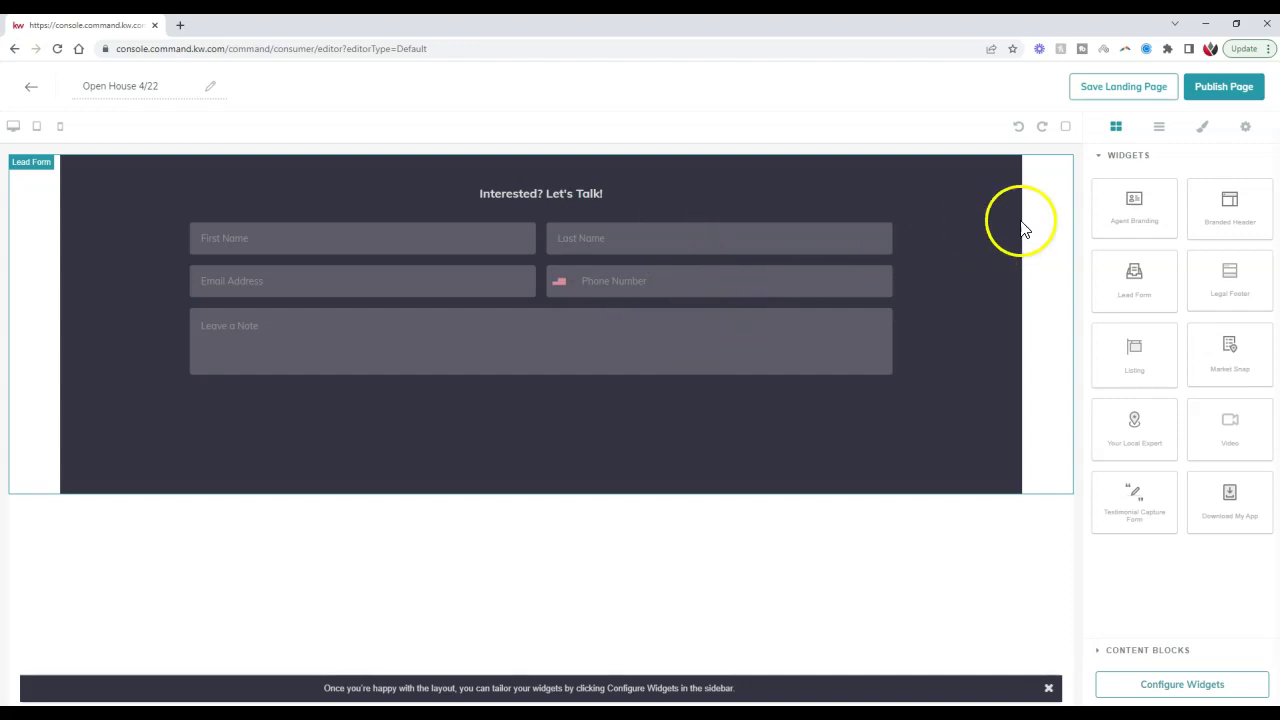
left_click_drag(1223, 194, 1021, 167)
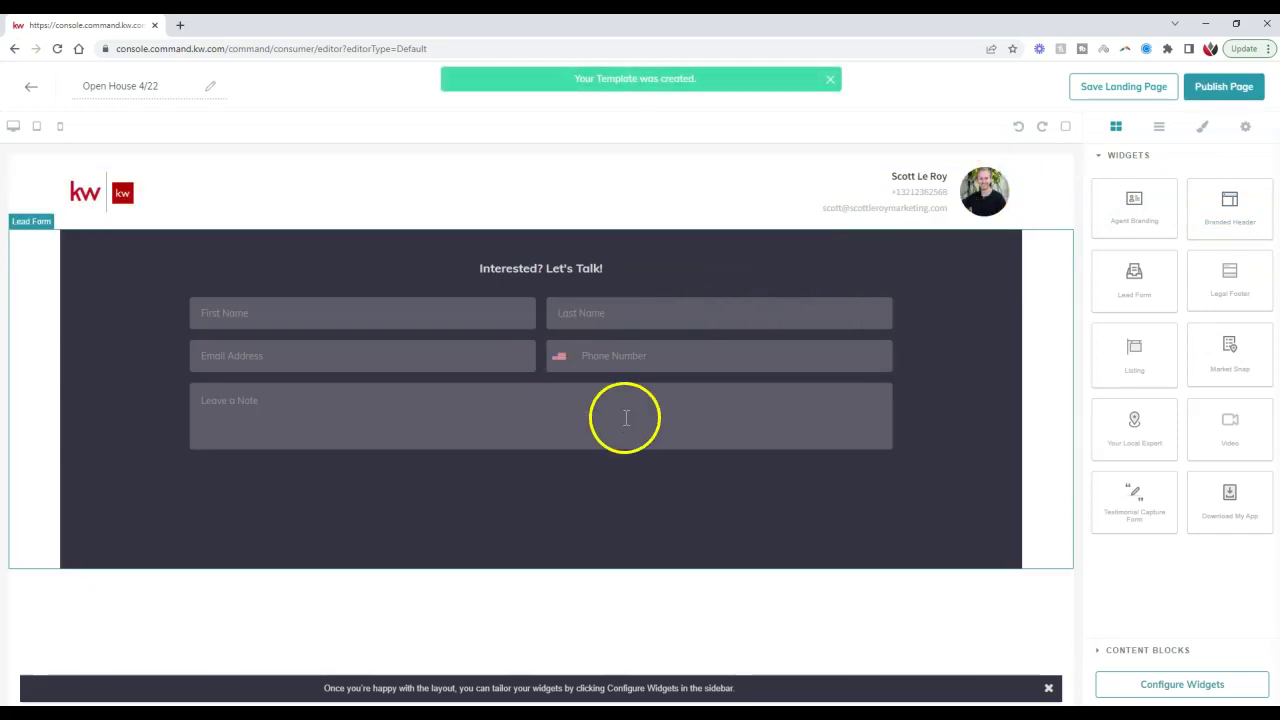
left_click_drag(1132, 352, 1008, 575)
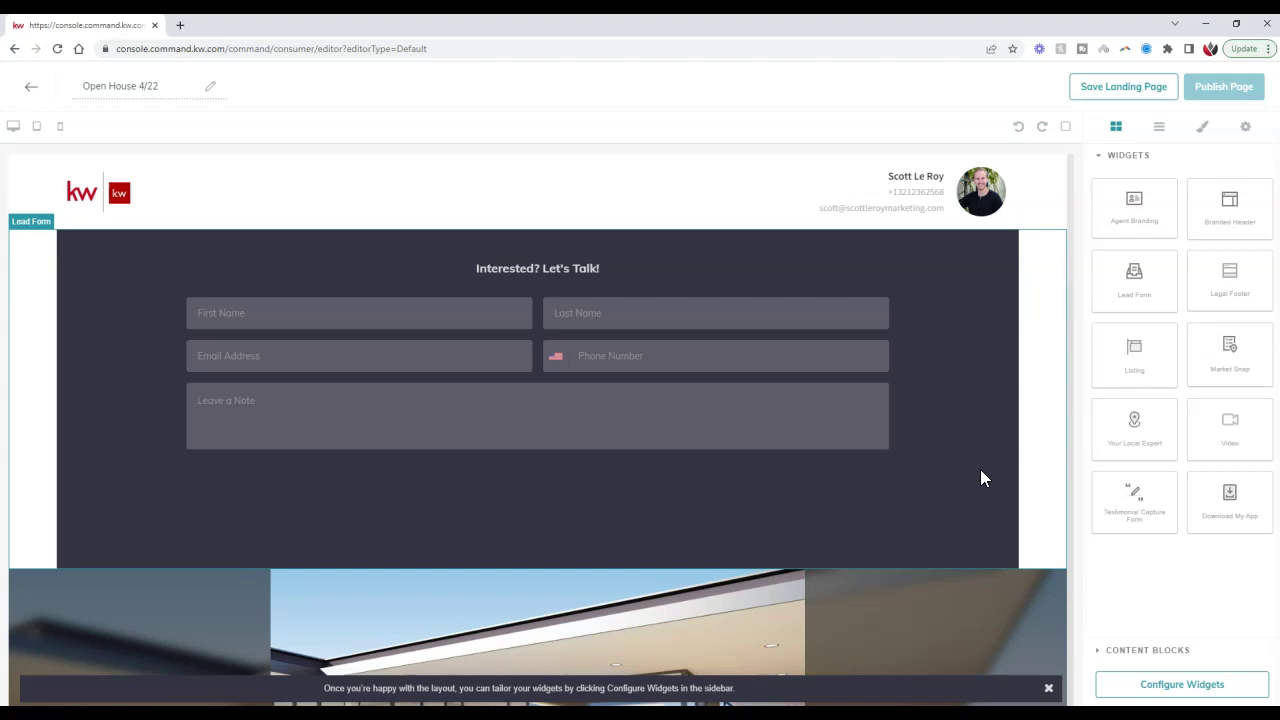
scroll(949, 428, "down", 3)
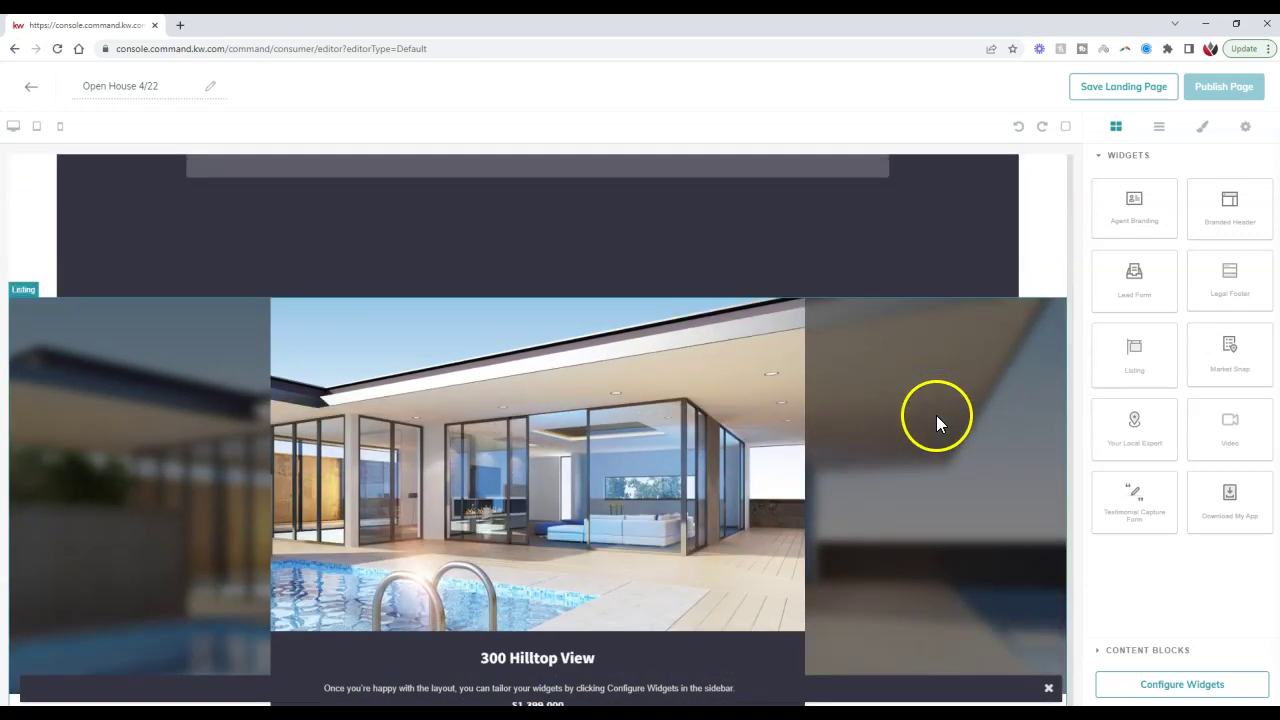
scroll(899, 418, "down", 1)
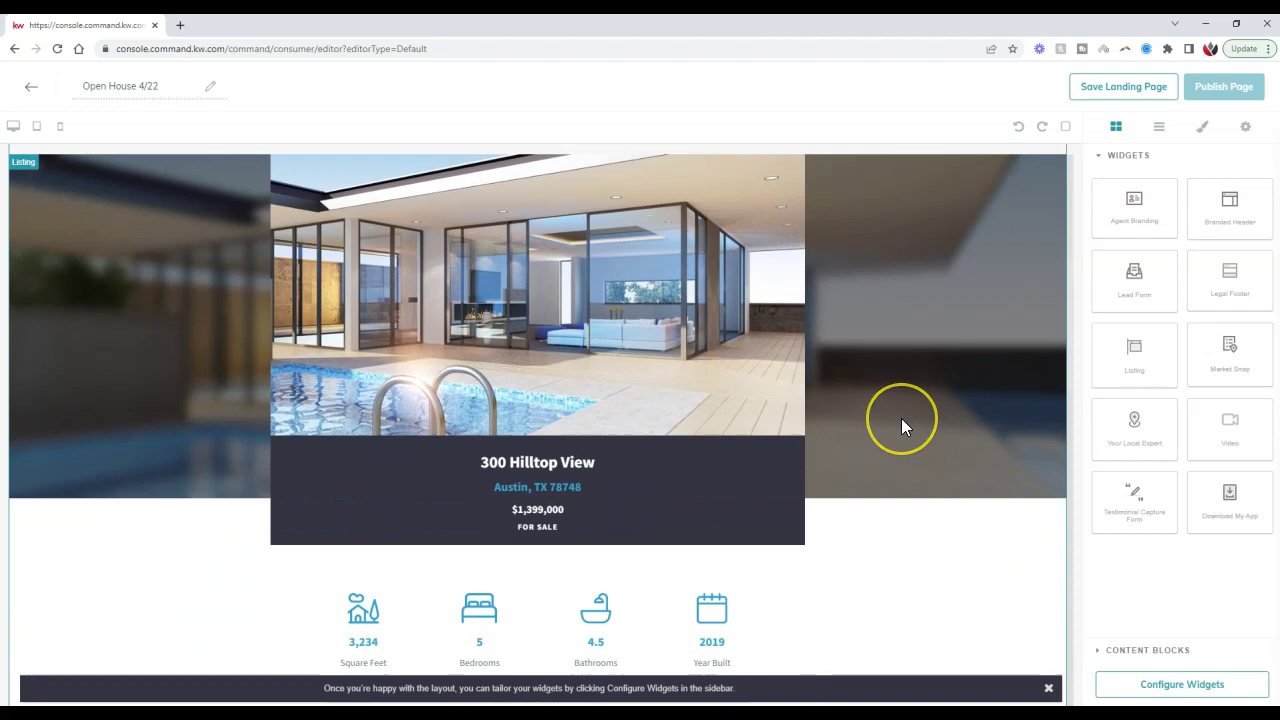
scroll(901, 418, "up", 2)
scroll(901, 420, "up", 3)
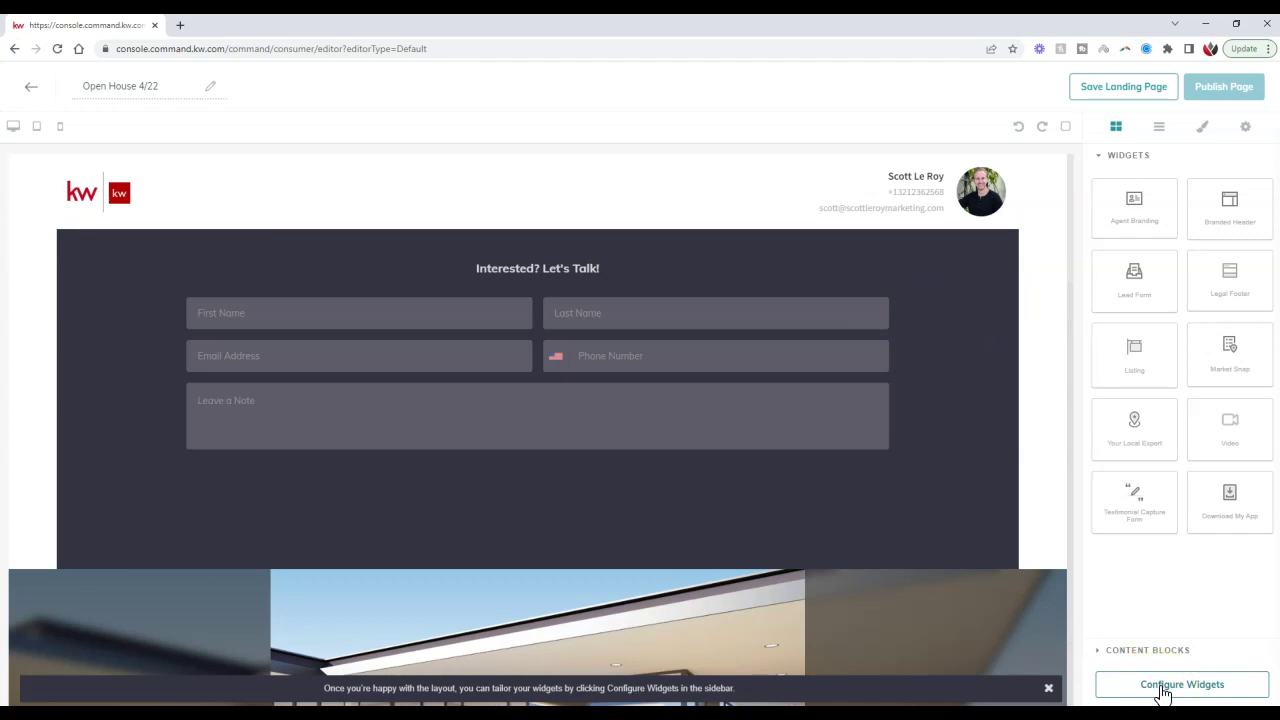
- Configure the Branded Header widget with the header text "Welcome To Our Open House!" and apply it
left_click(1163, 689)
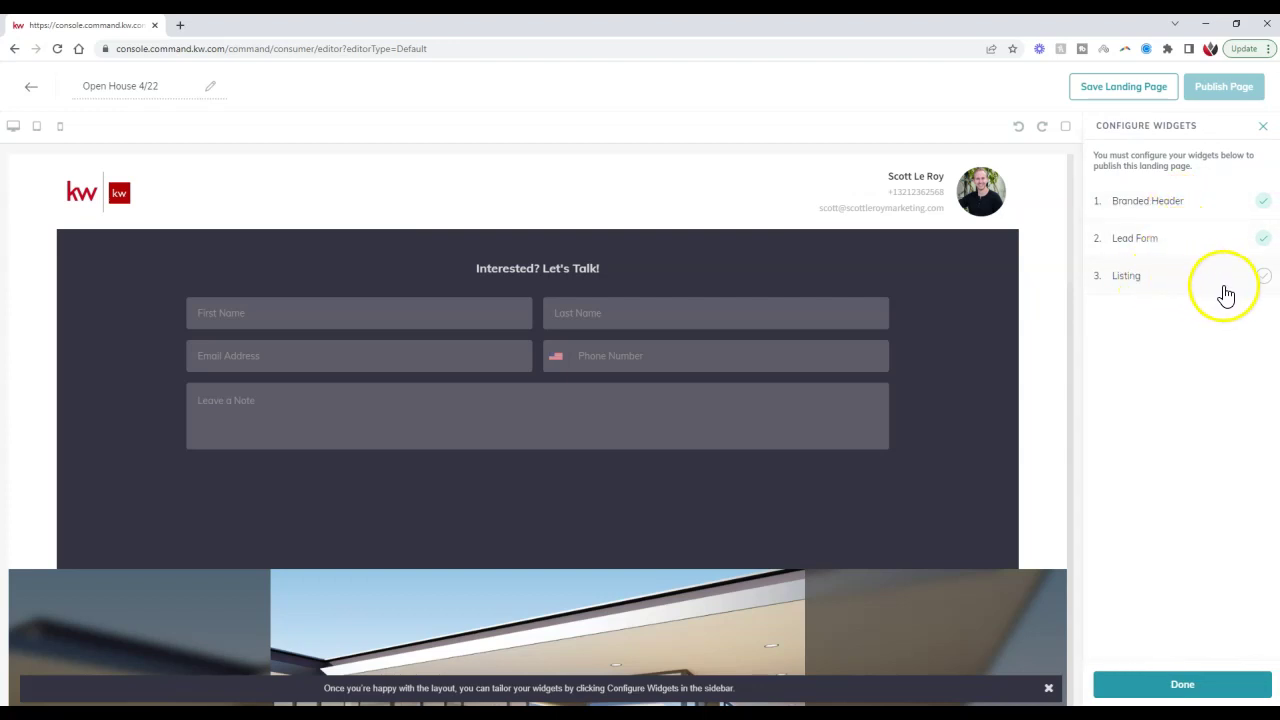
left_click(1208, 214)
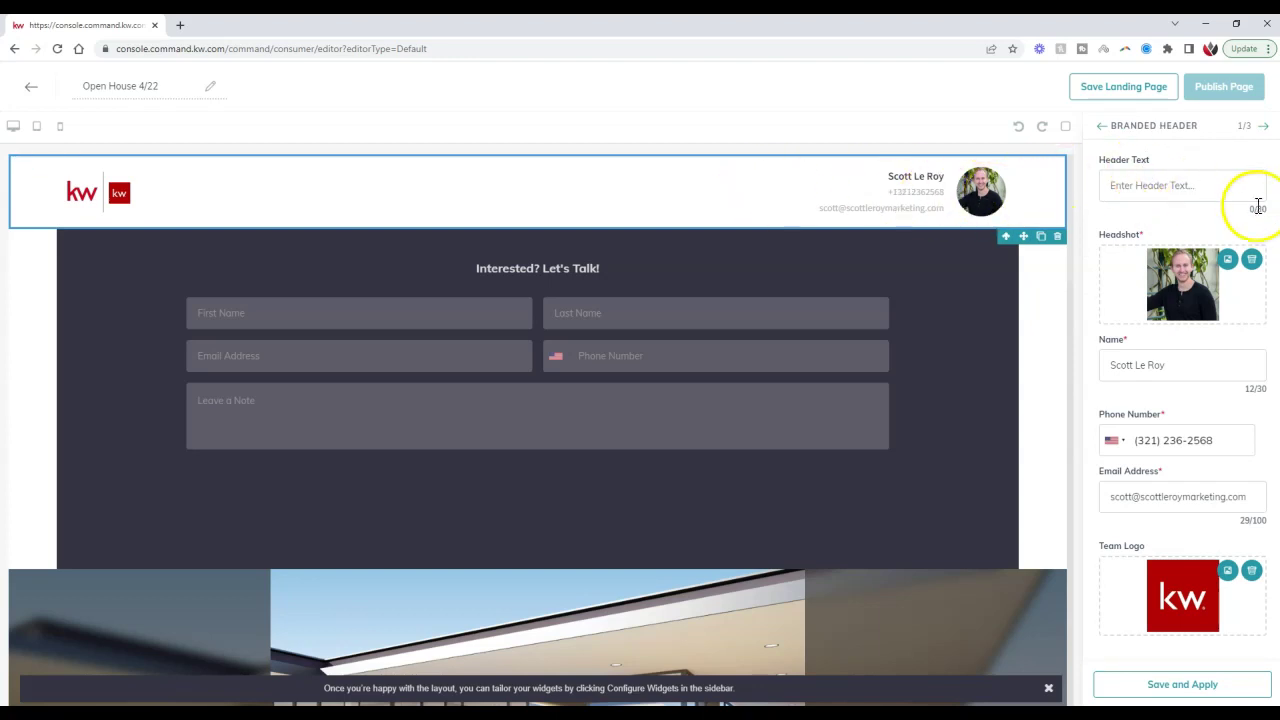
left_click(1219, 190)
type("We")
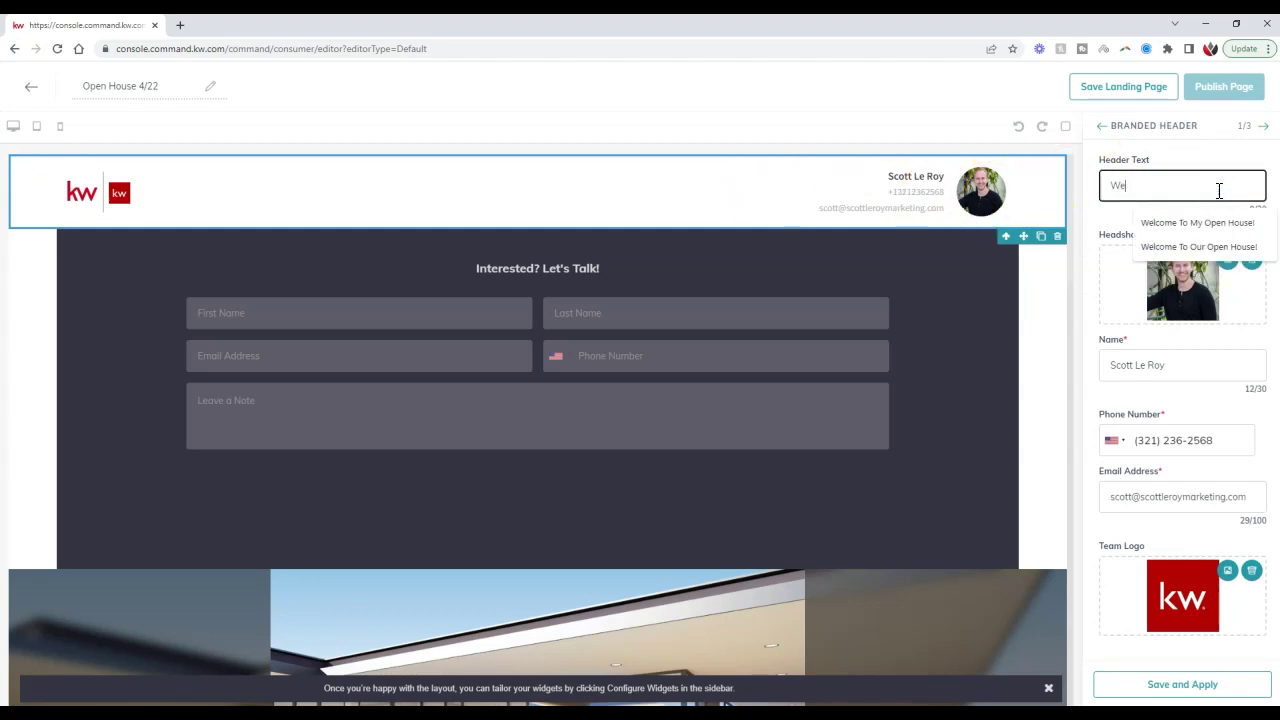
type("lcome To Our O")
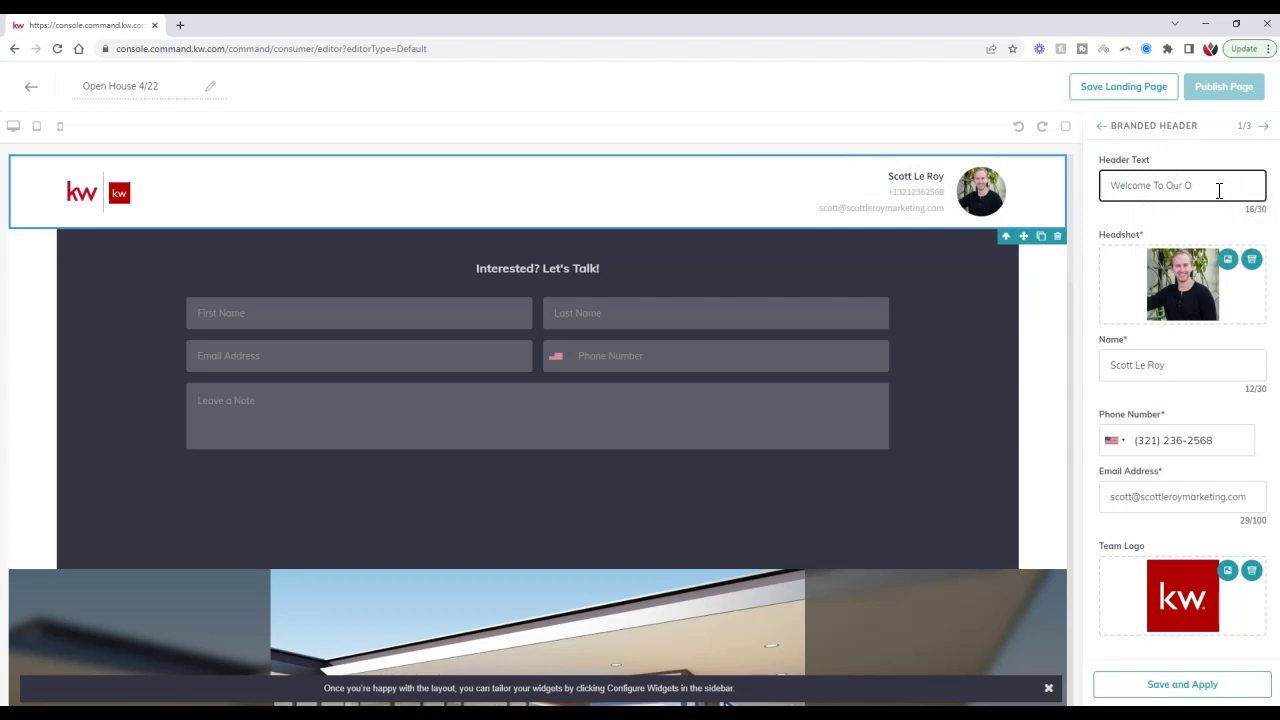
key("Down")
key("Return")
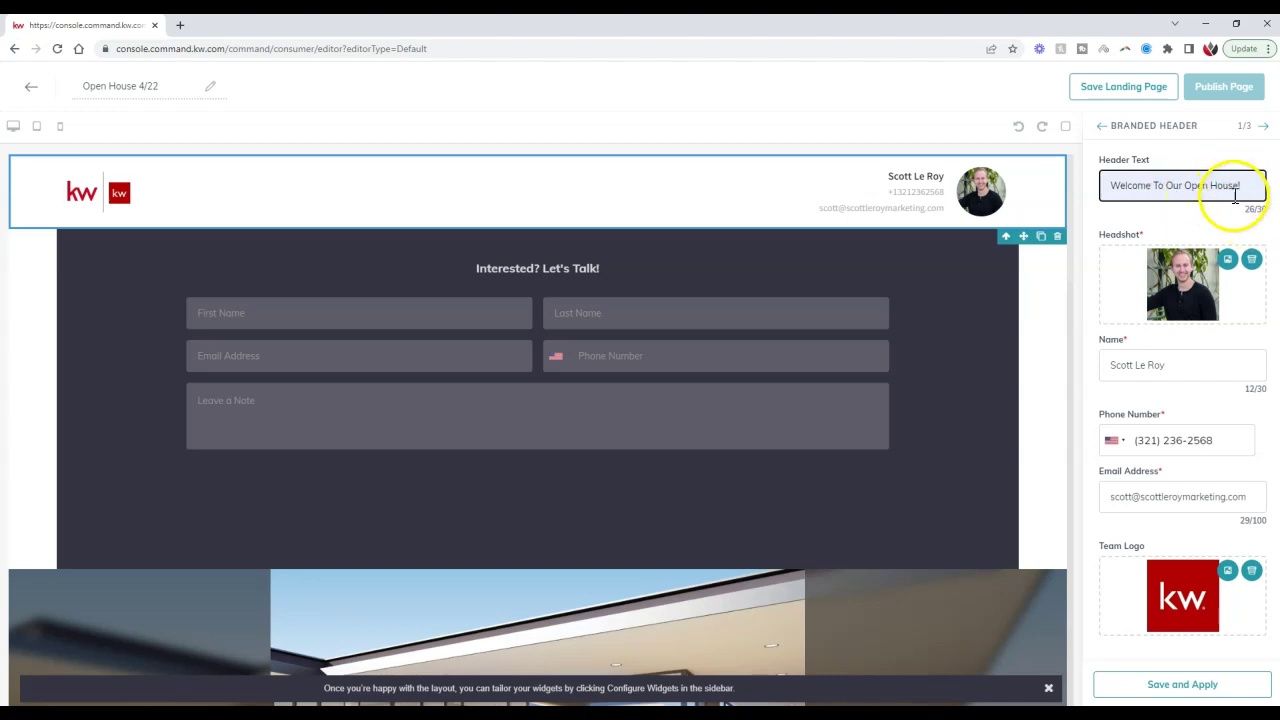
left_click(1182, 688)
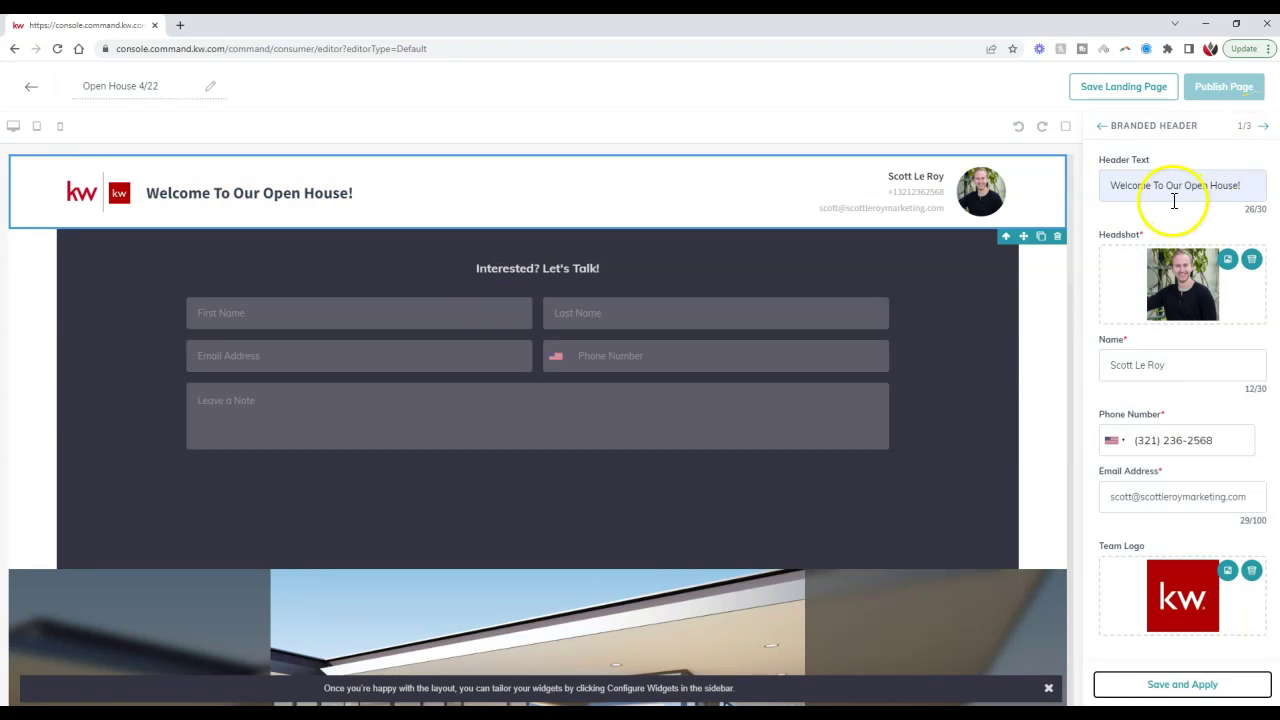
- Set the Lead Form widget's header text to "Please Sign In Below" and apply it
left_click(1264, 130)
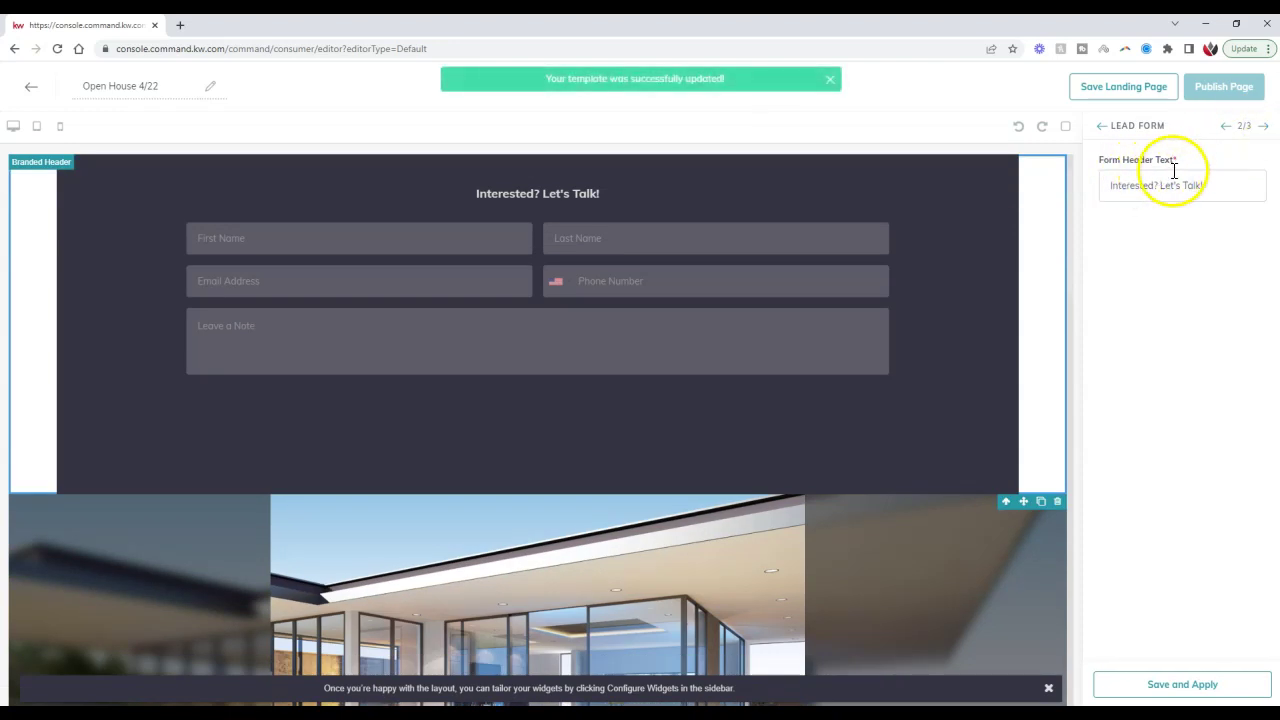
left_click(950, 179)
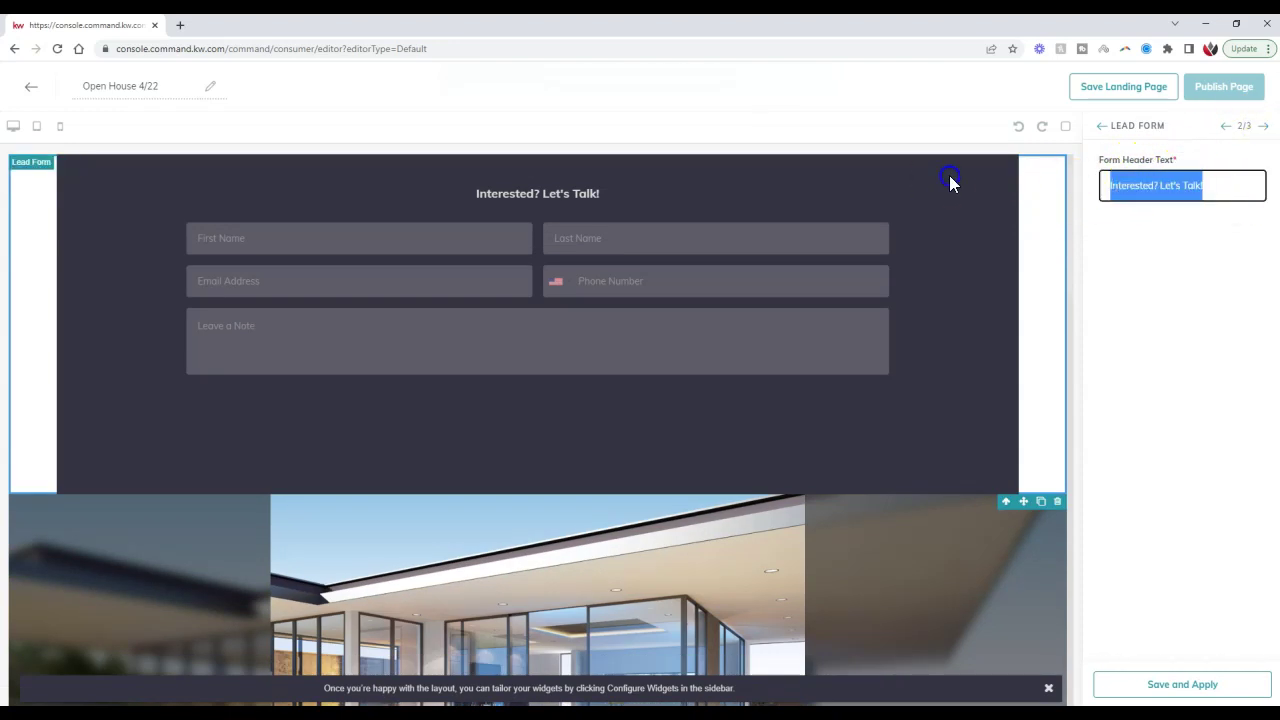
type("Please")
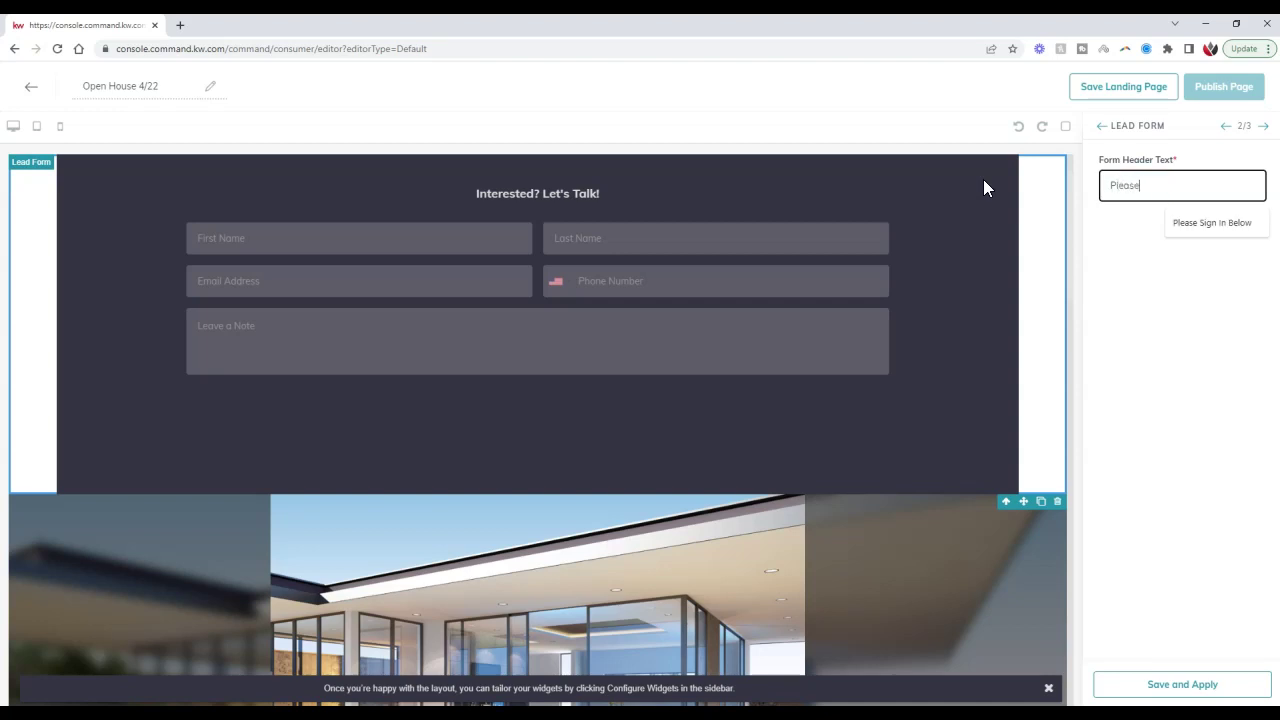
key("Down")
key("Return")
left_click(992, 183)
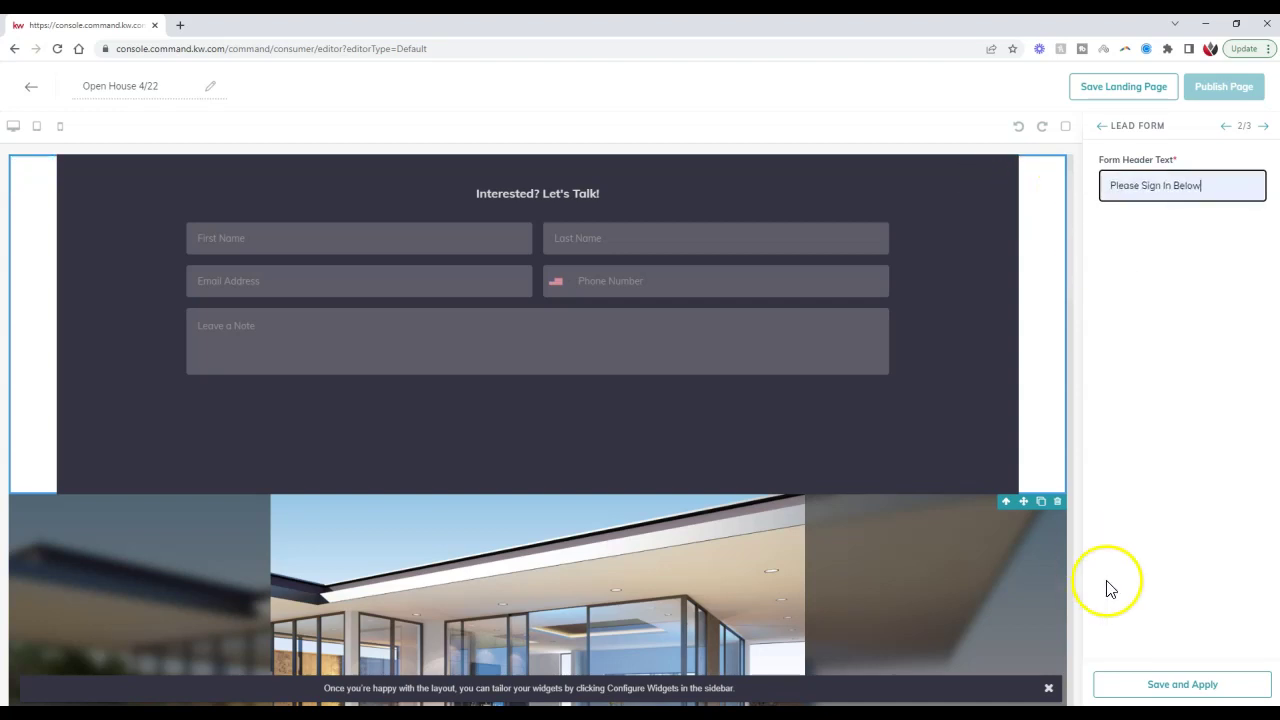
left_click(1160, 688)
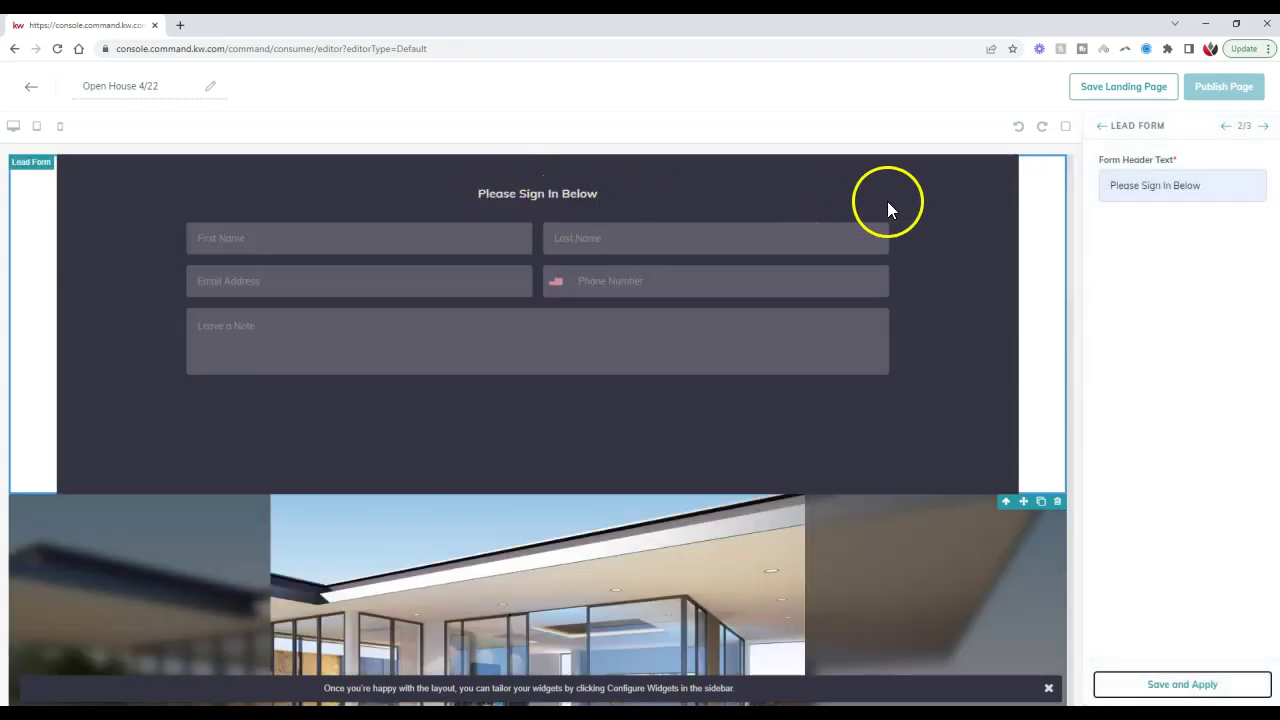
- Assign the USD 224900 property in Hazel Park, MI to the Listing widget and apply it
left_click(1265, 130)
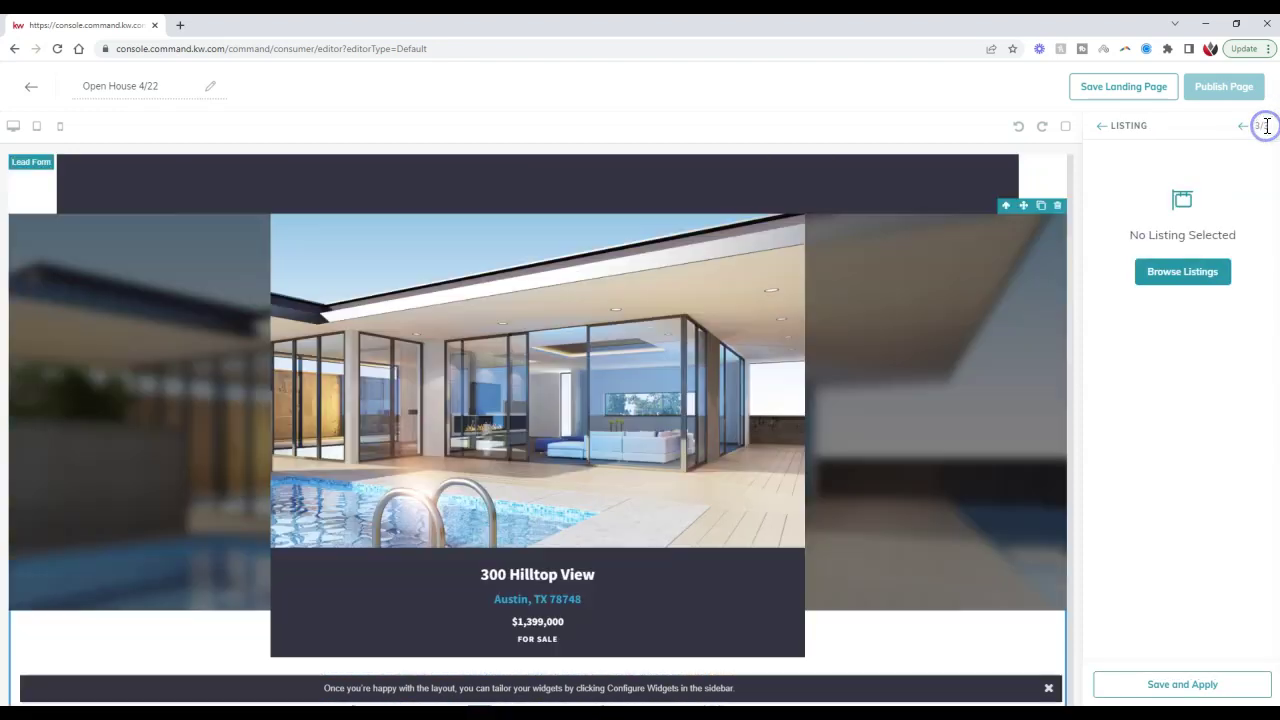
left_click(1183, 280)
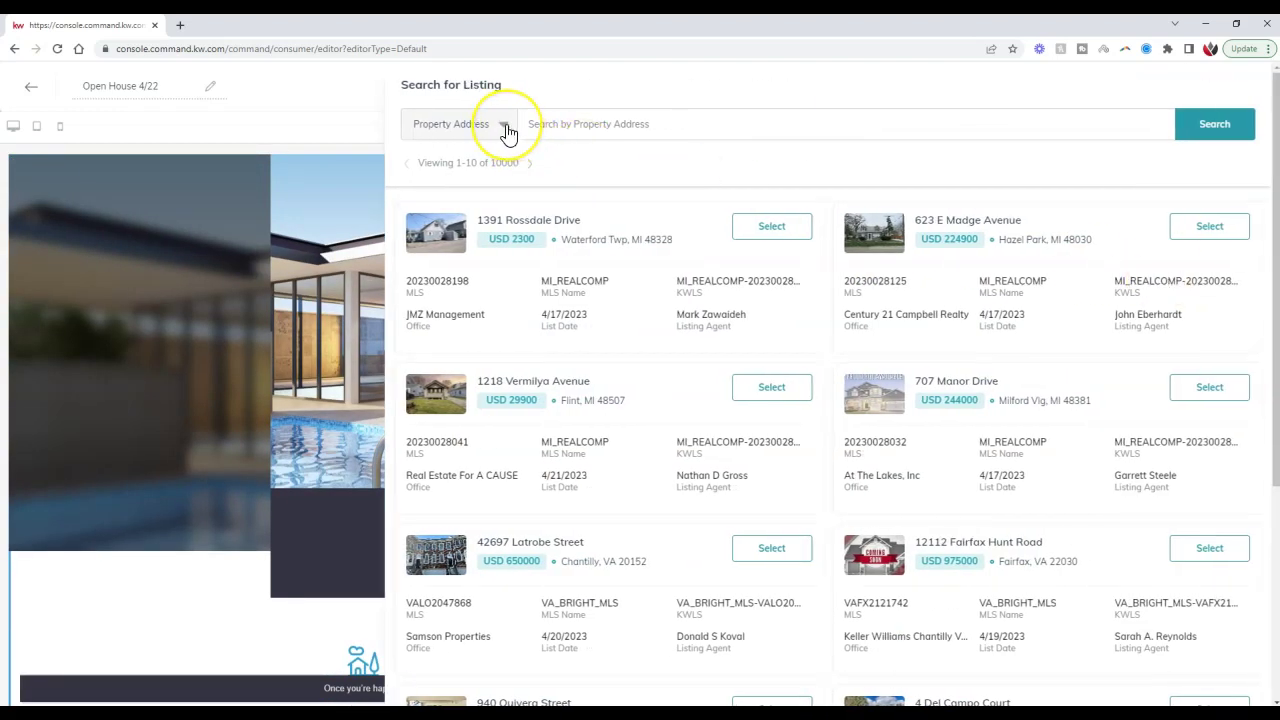
left_click(505, 127)
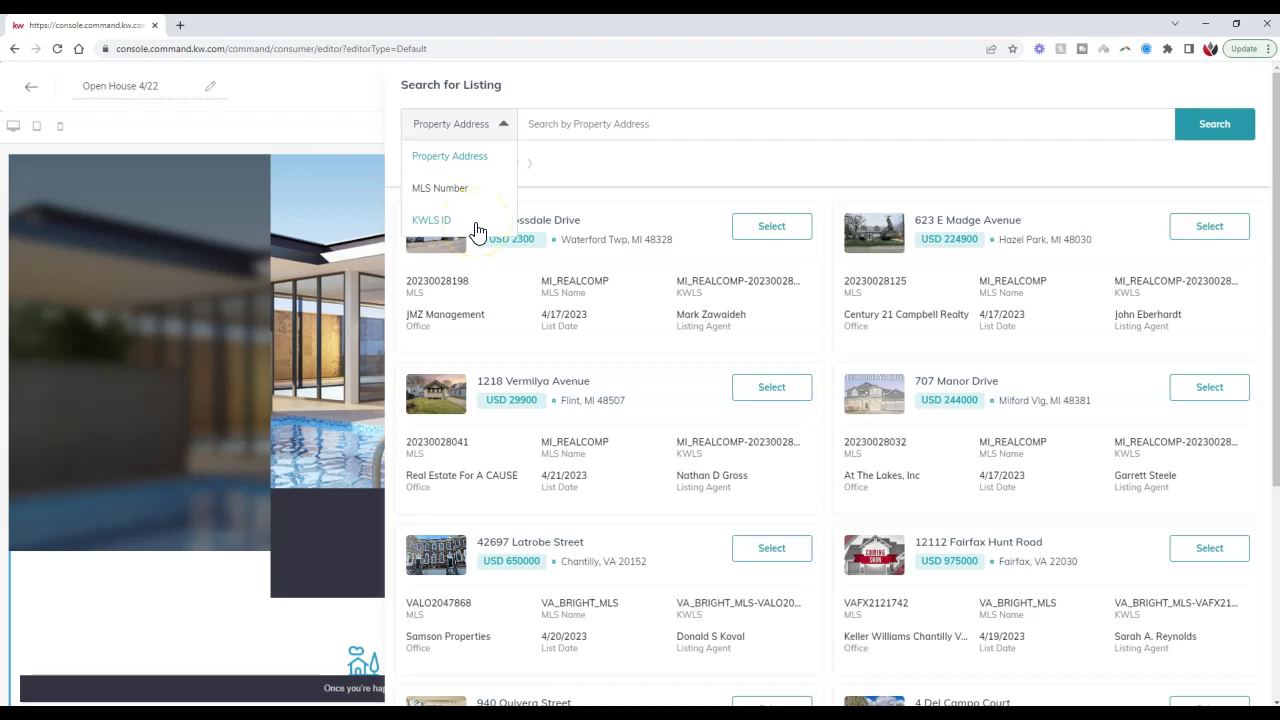
left_click(726, 82)
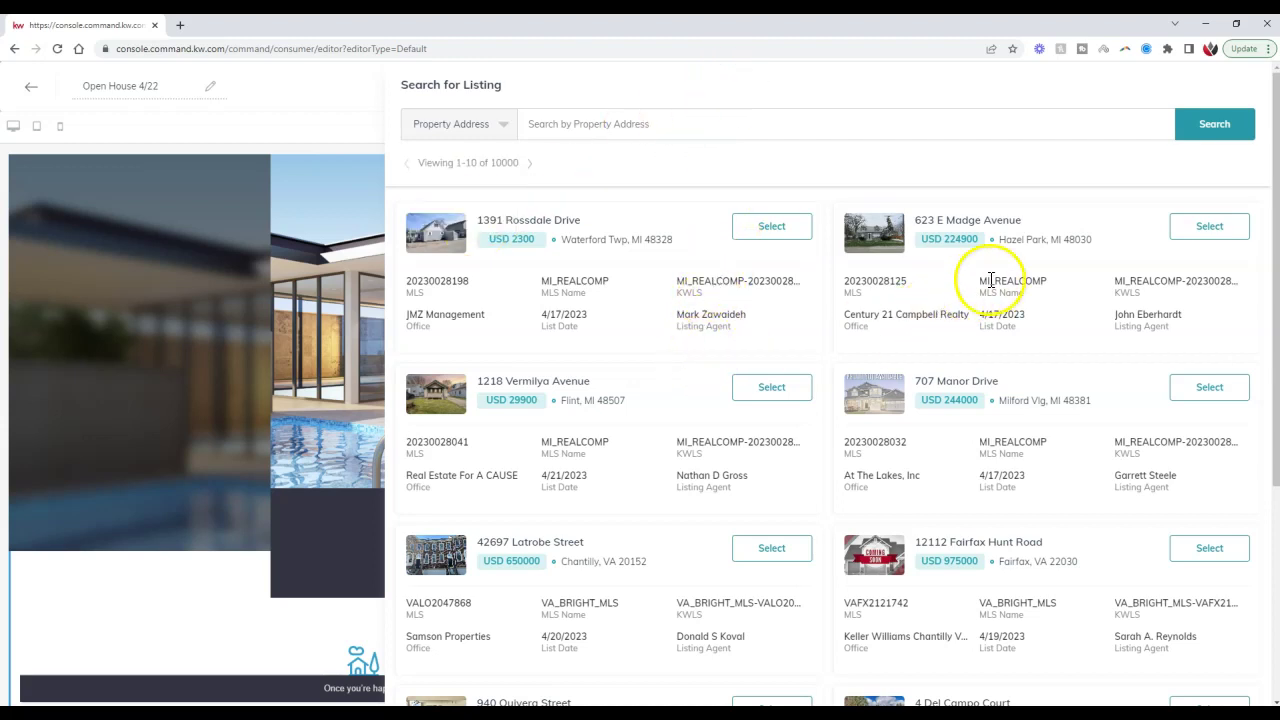
left_click(1208, 230)
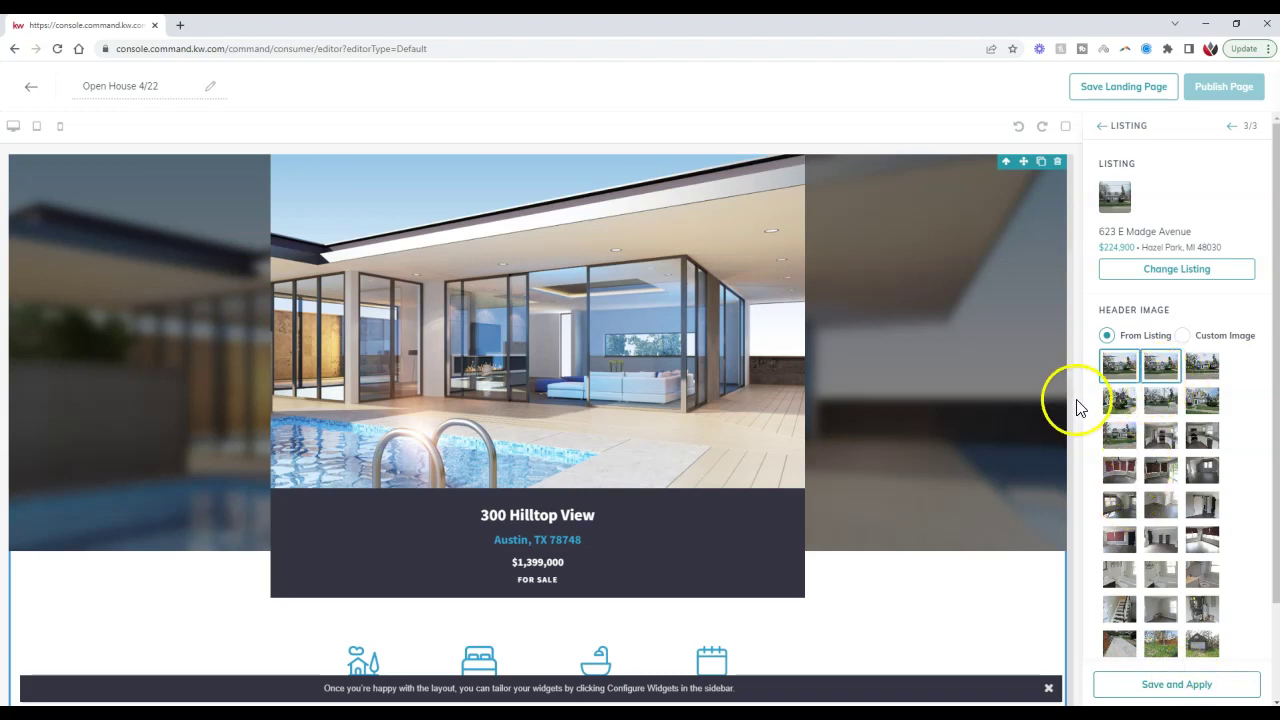
left_click(1160, 684)
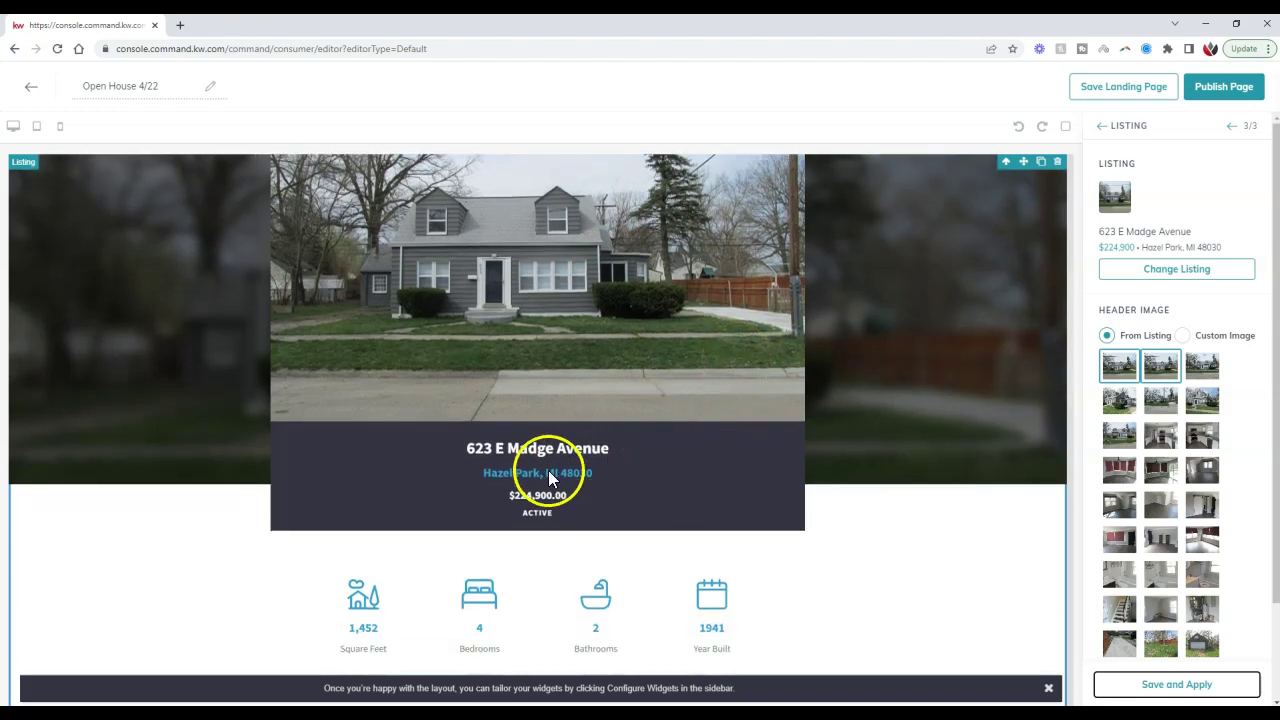
scroll(577, 510, "down", 3)
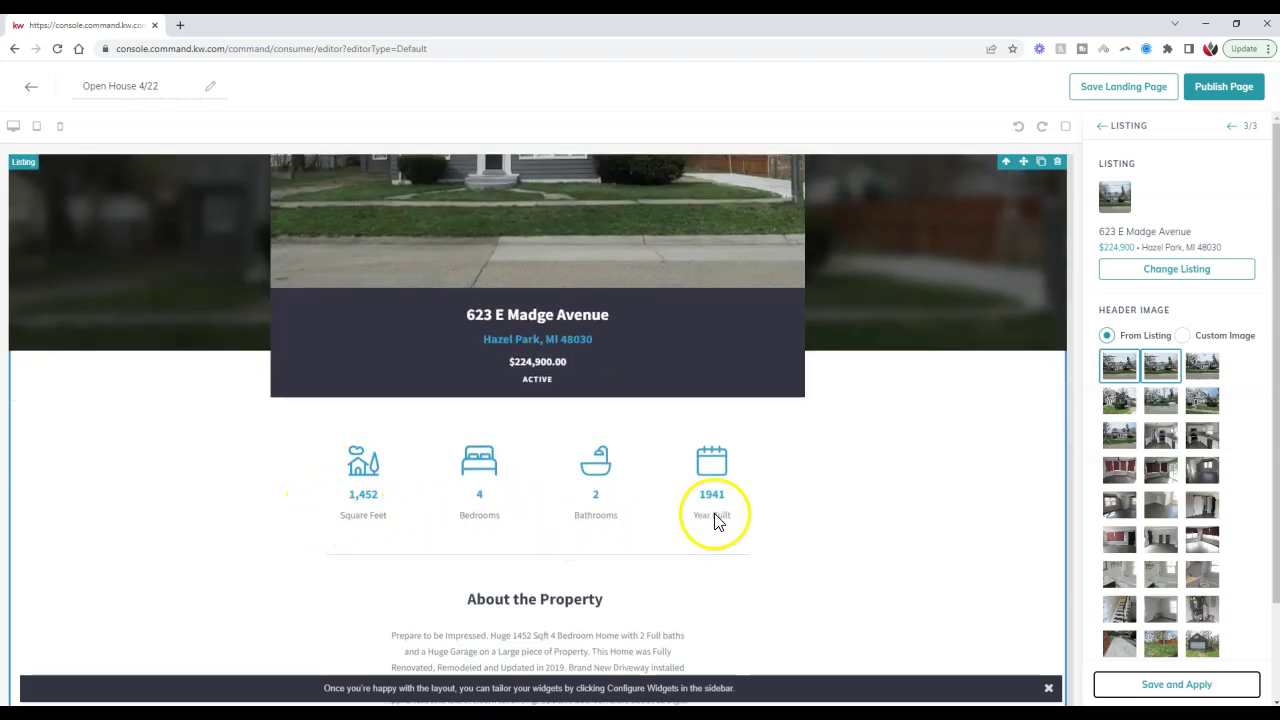
- Look through the listing section of the Open House 4/22 page and publish the page, confirming the update of the active version
scroll(713, 512, "down", 5)
scroll(783, 420, "down", 2)
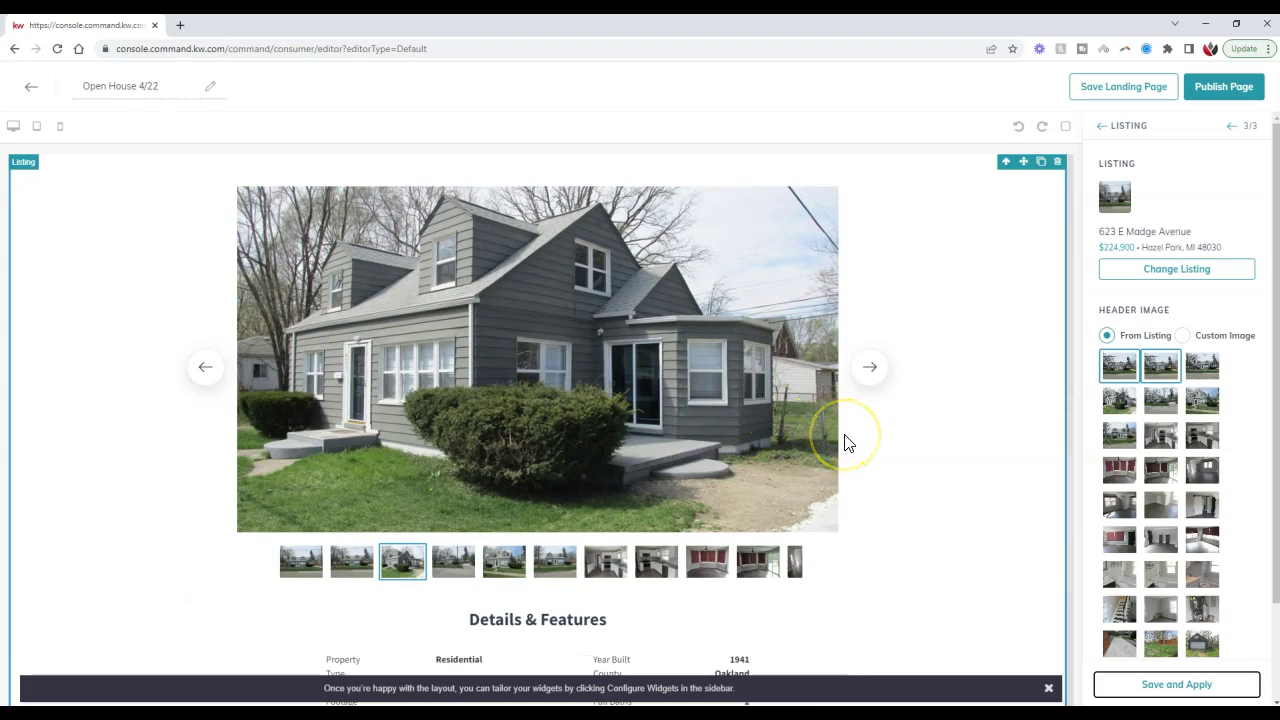
scroll(844, 440, "up", 15)
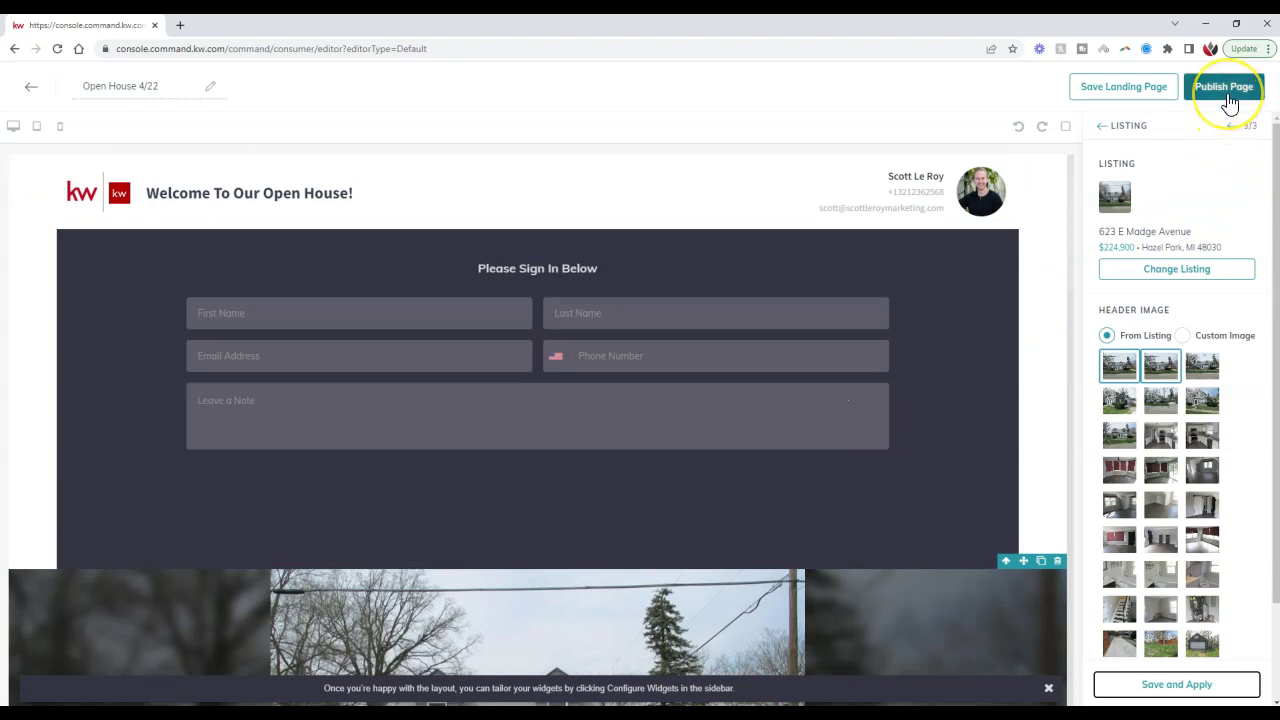
left_click(1239, 104)
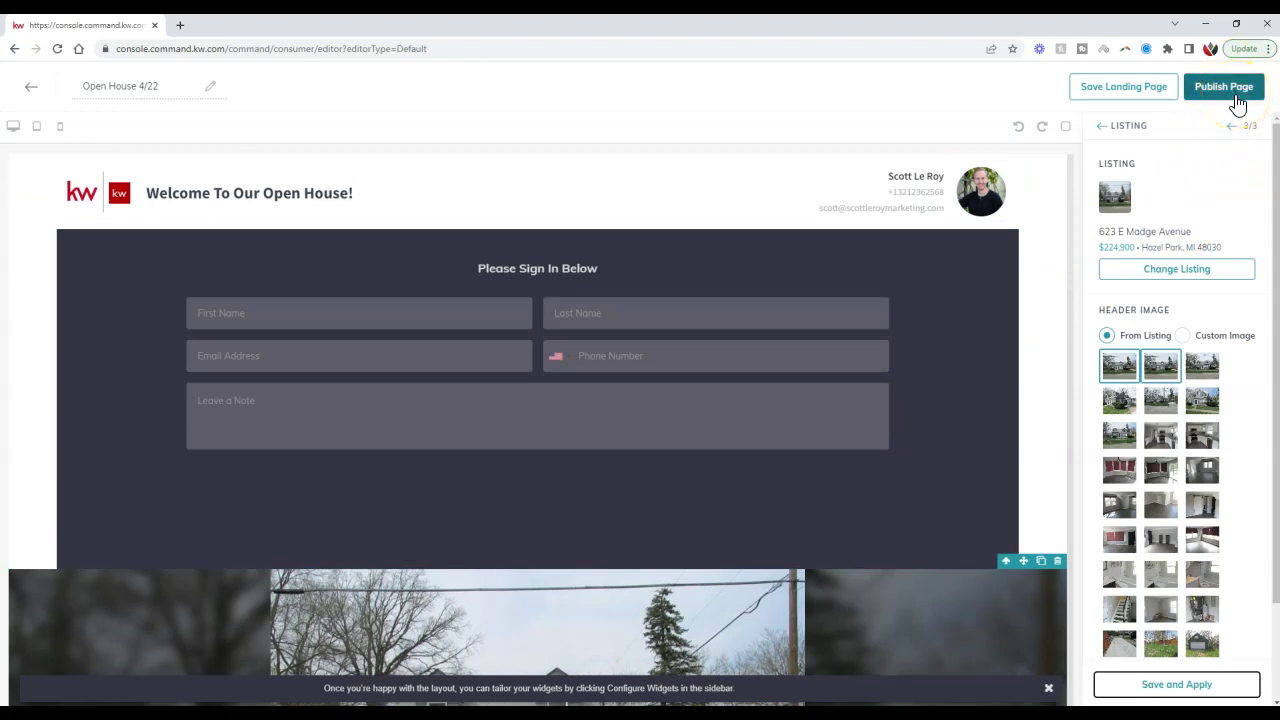
left_click(1239, 104)
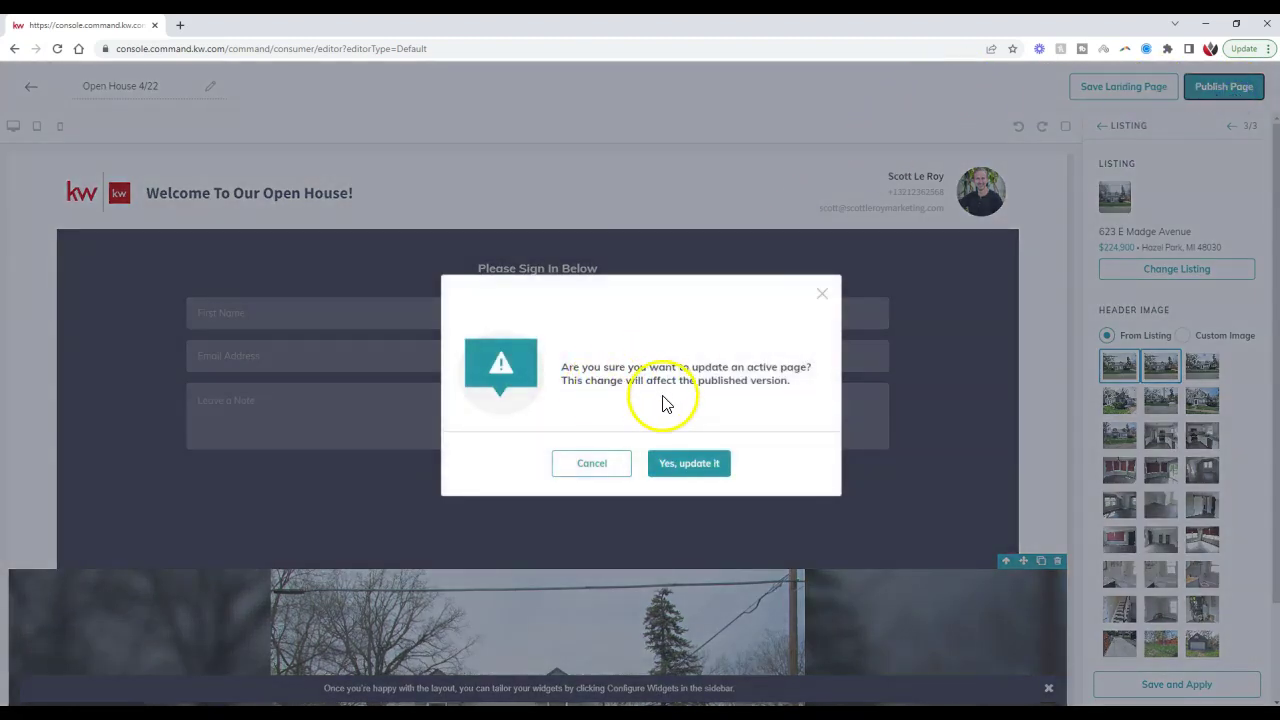
left_click(689, 463)
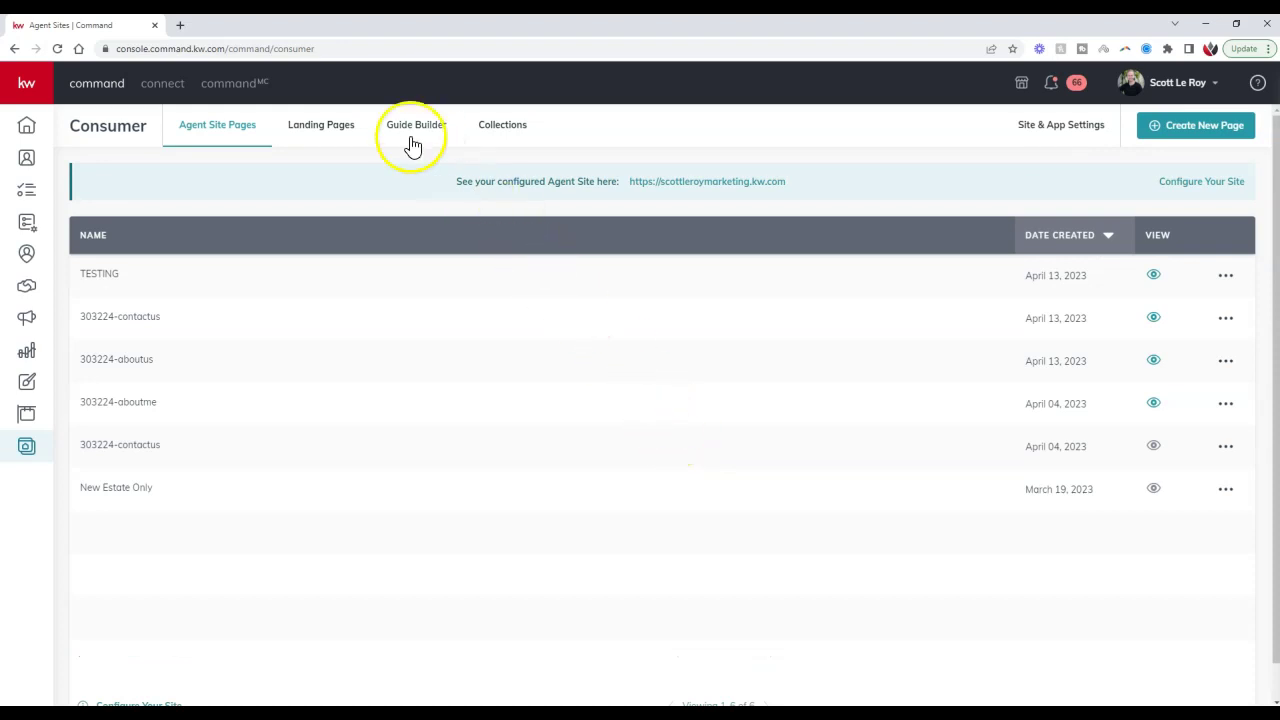
- Open the list of landing pages and examine the URL of the Open House 4/22 page
left_click(336, 125)
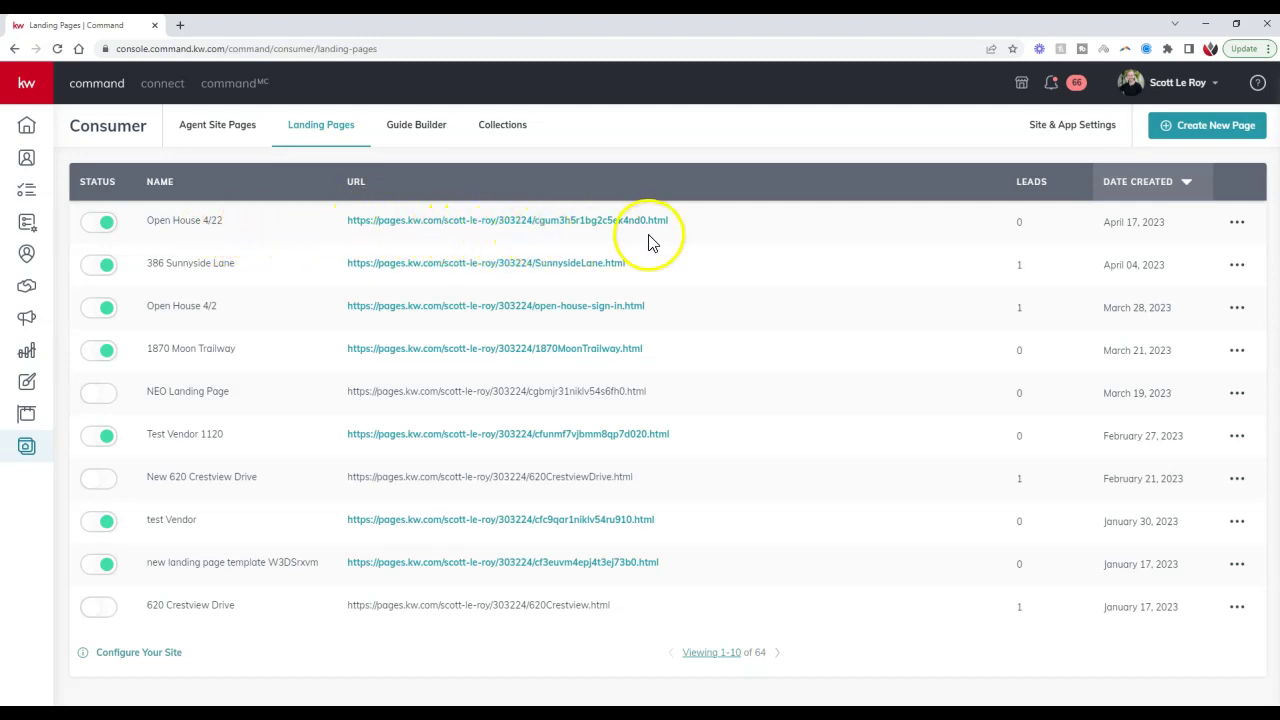
left_click_drag(694, 218, 538, 225)
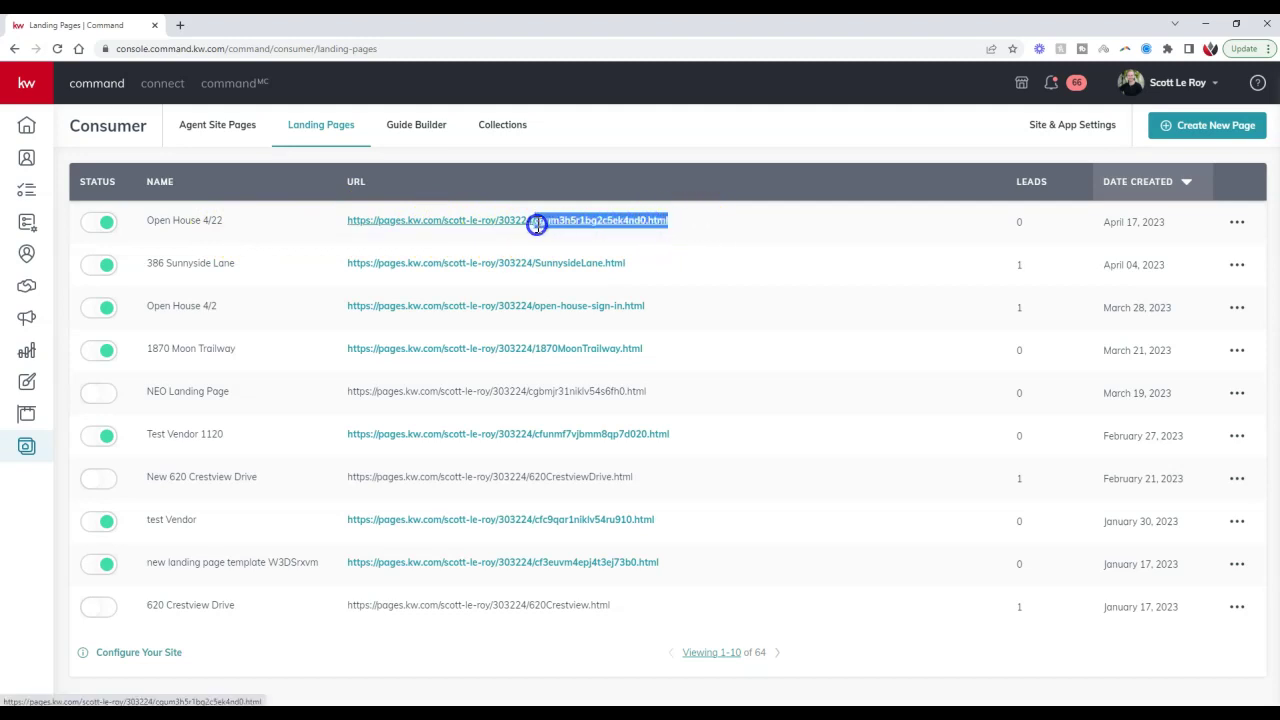
left_click_drag(346, 222, 511, 254)
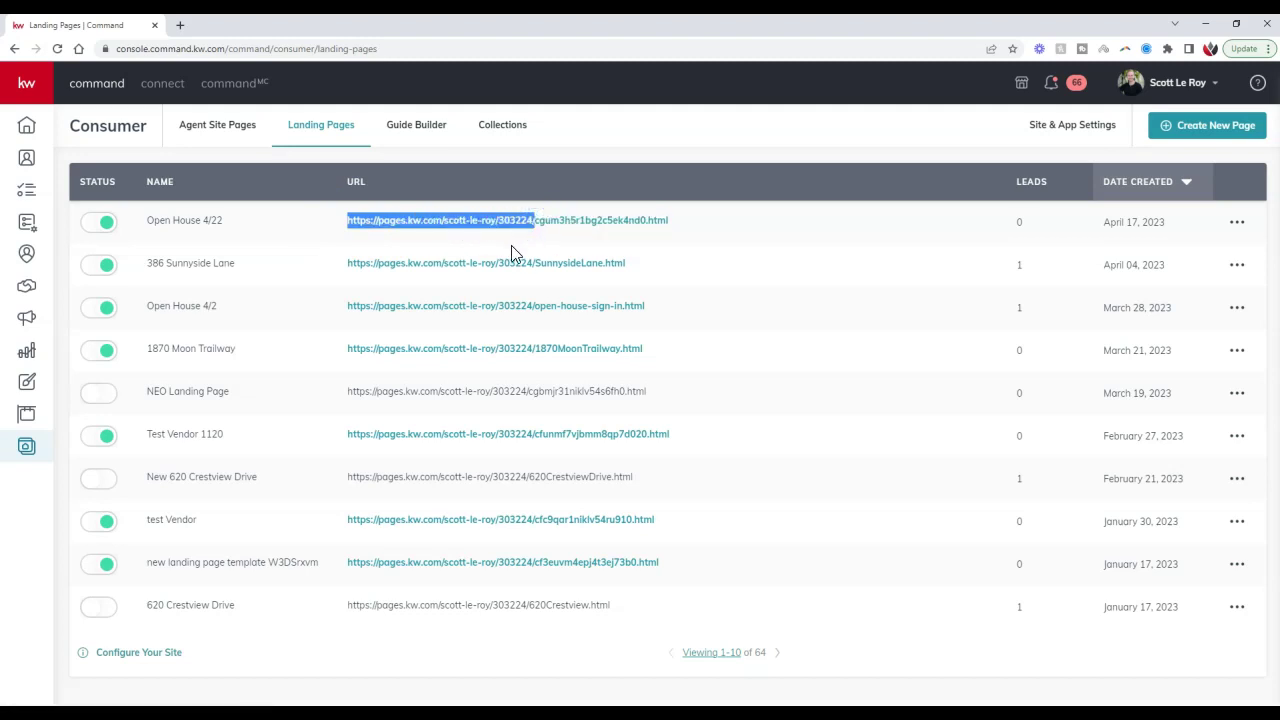
left_click(516, 245)
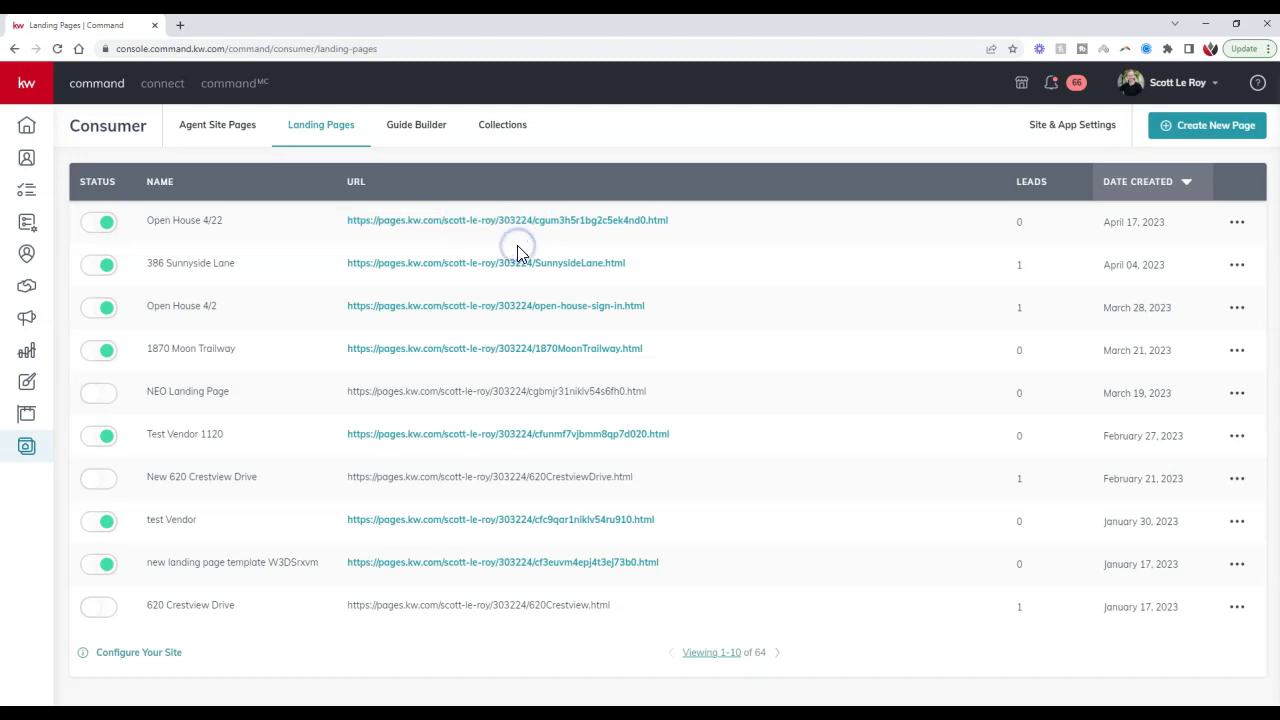
left_click_drag(546, 243, 632, 240)
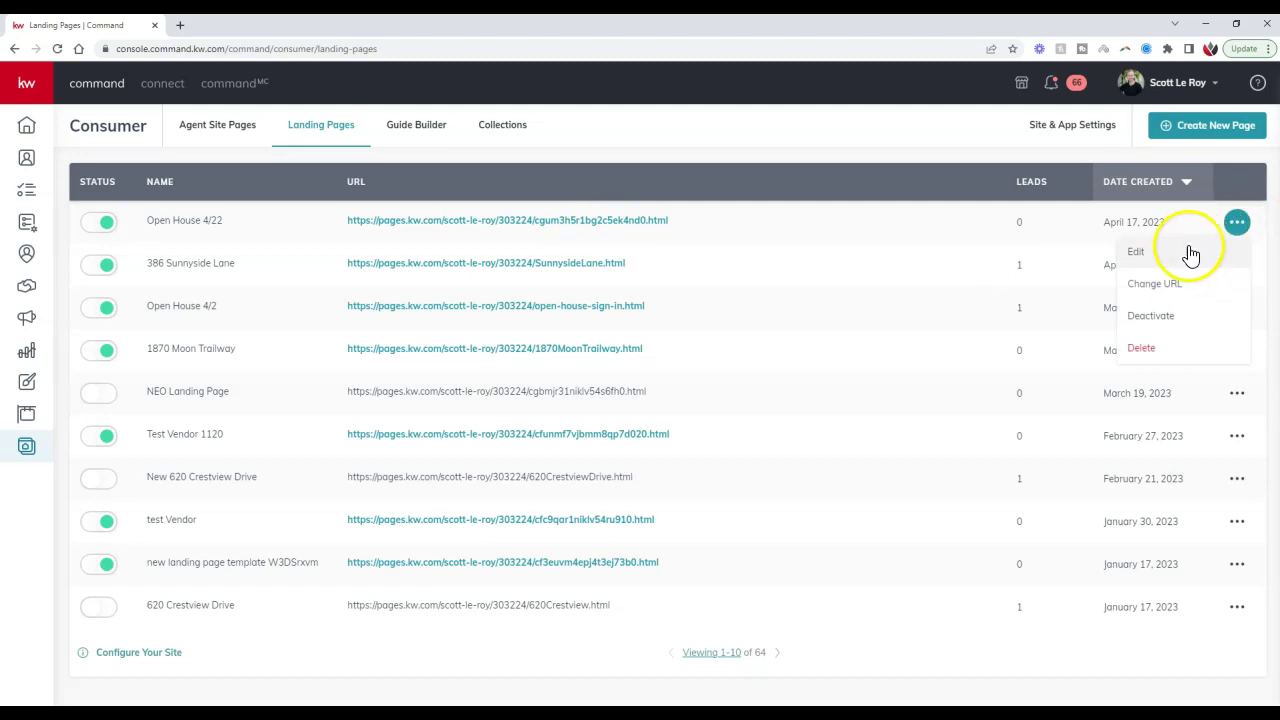
- Replace the custom URL ending of the Open House 4/22 page with open-house-sign-in
left_click(1179, 291)
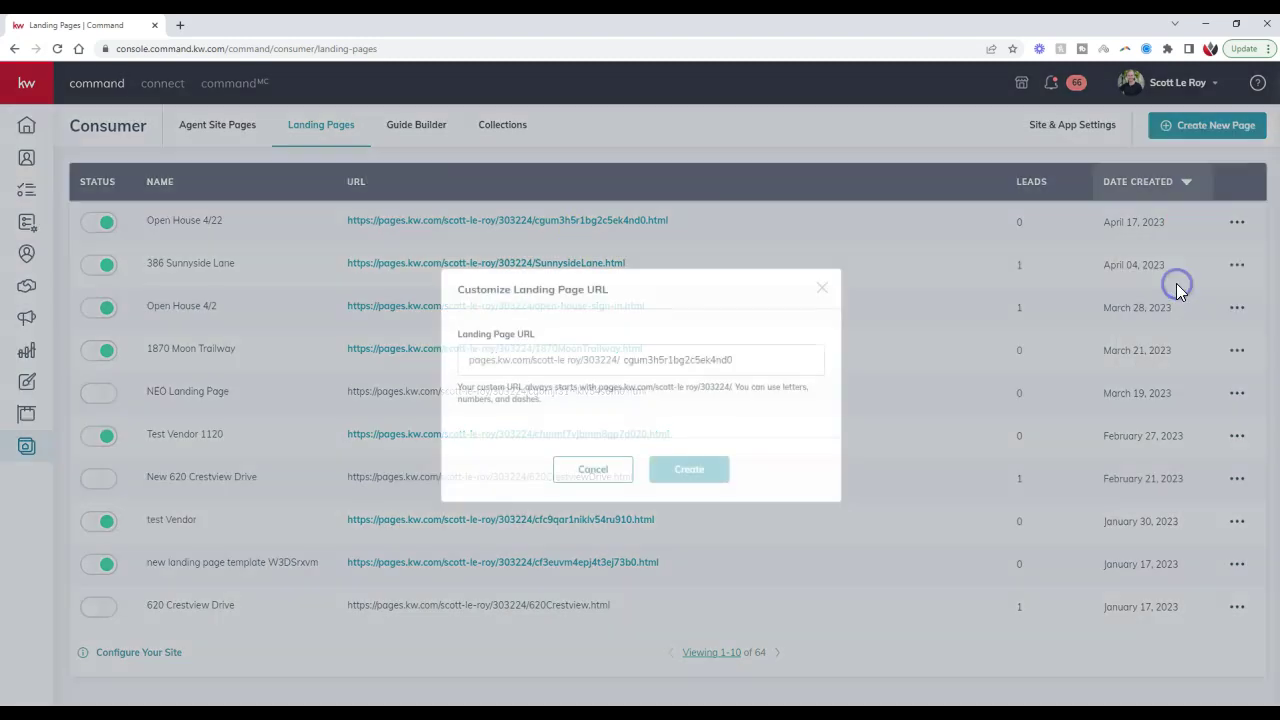
left_click_drag(786, 357, 508, 356)
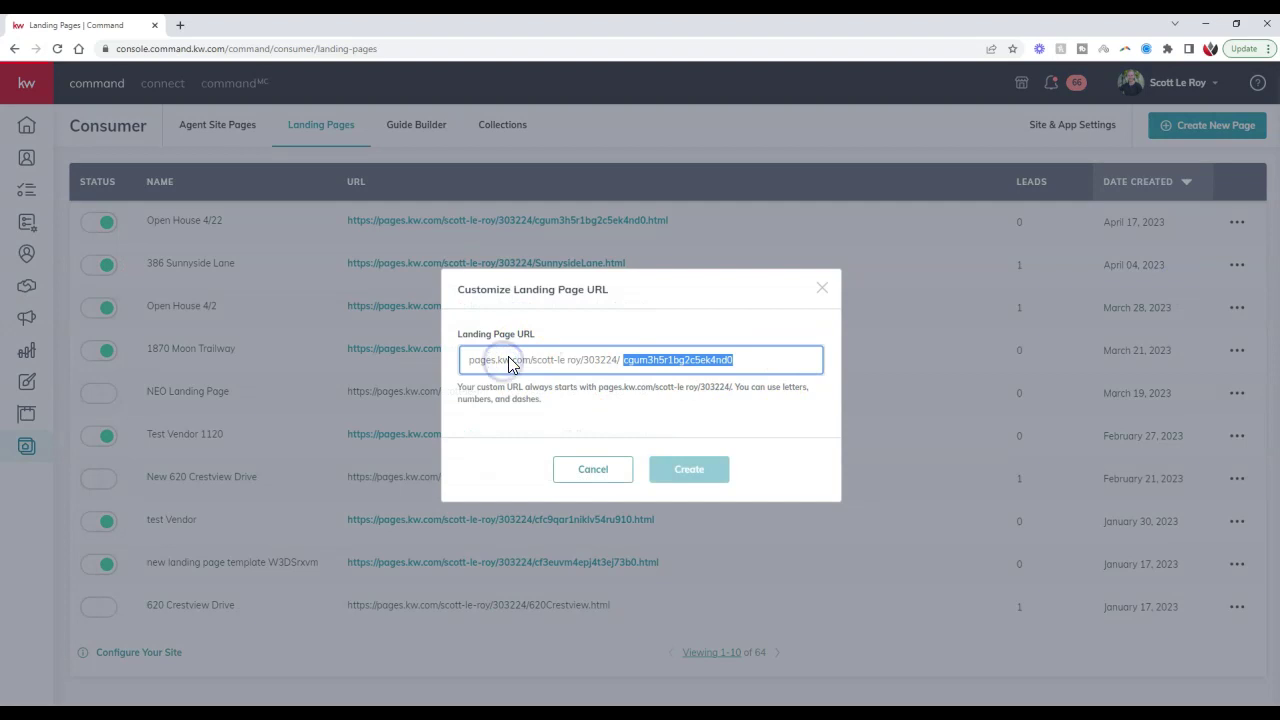
type("open-houst-sign")
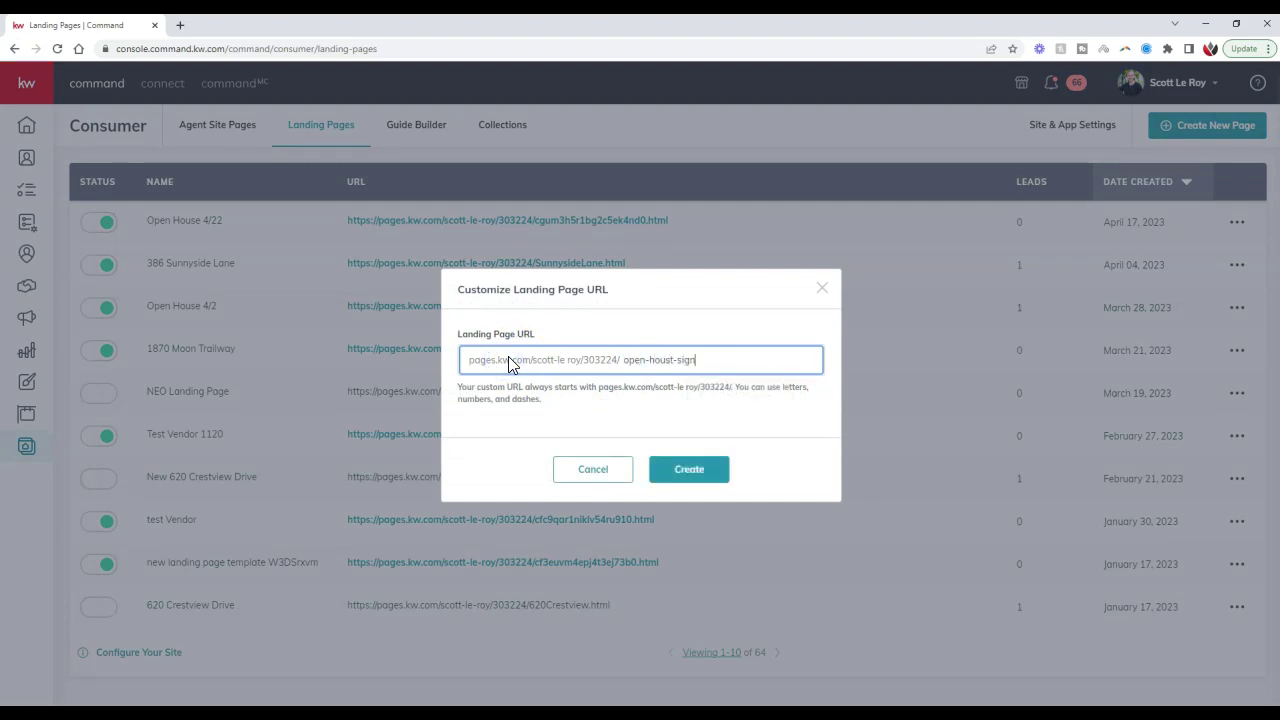
type("-in")
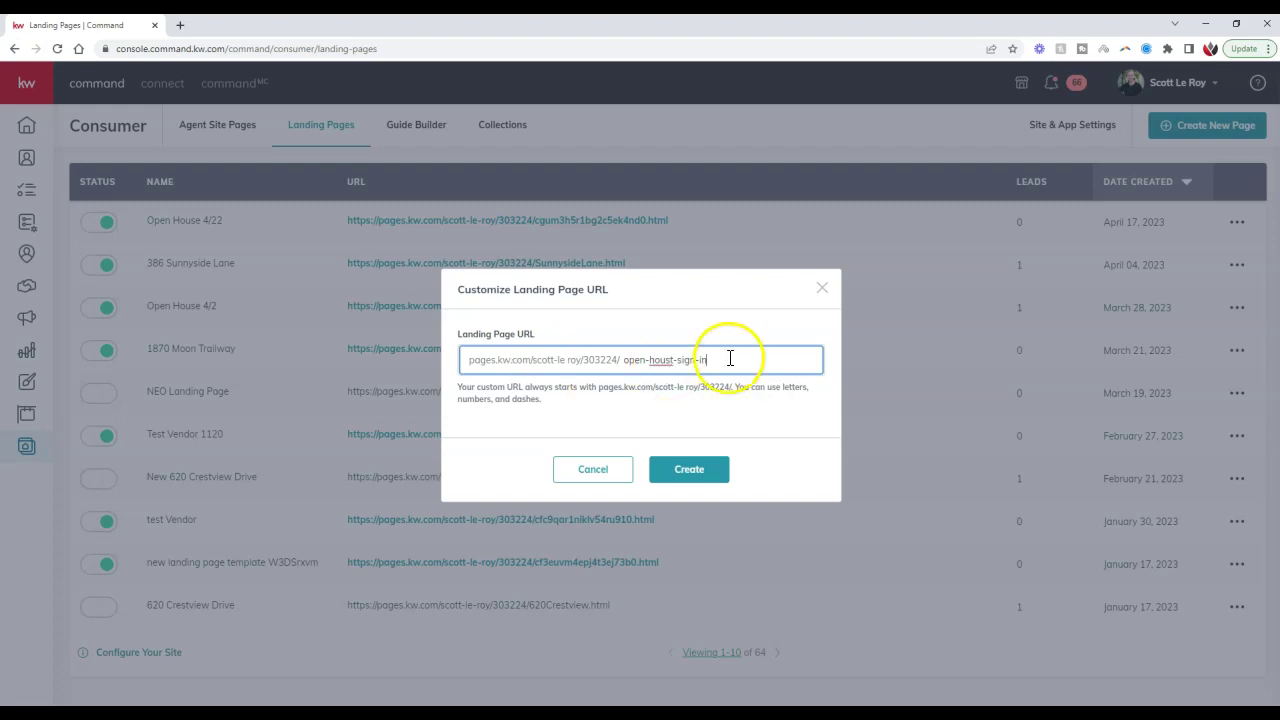
left_click(674, 360)
key("BackSpace")
type("e")
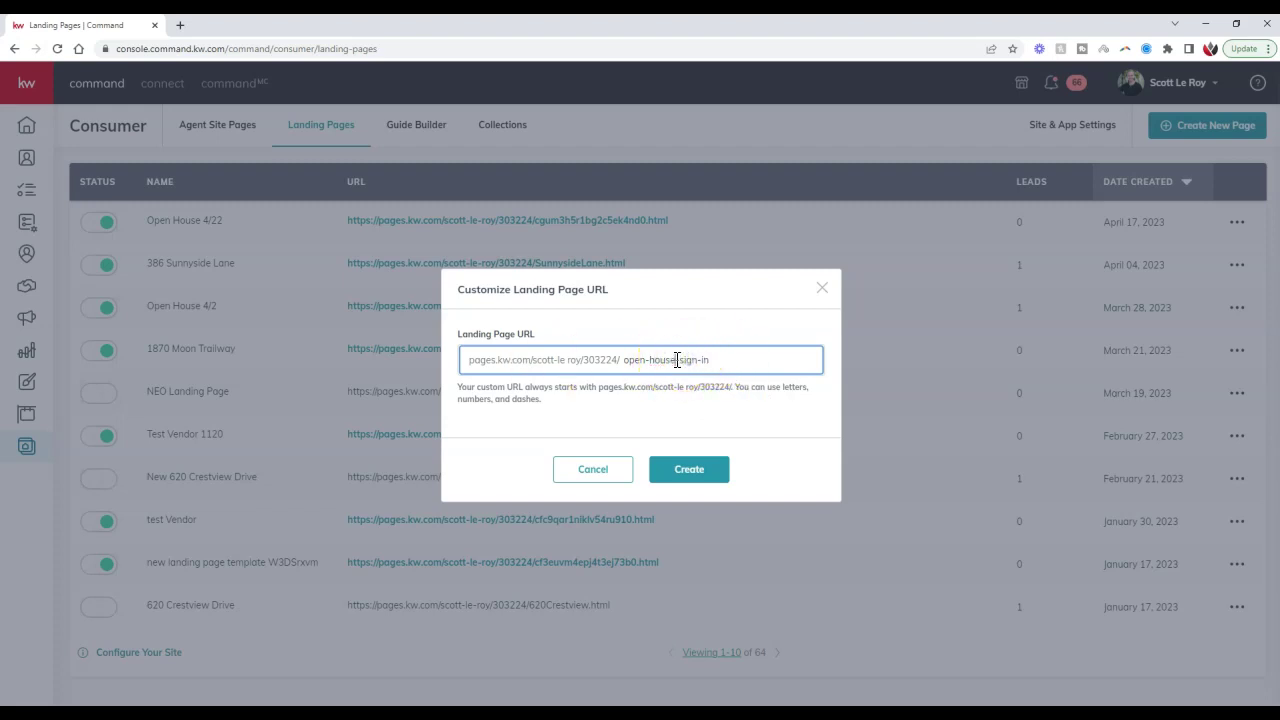
- Shorten the custom URL ending to open-house and try to create it
left_click(700, 360)
left_click_drag(711, 360, 680, 365)
key("BackSpace")
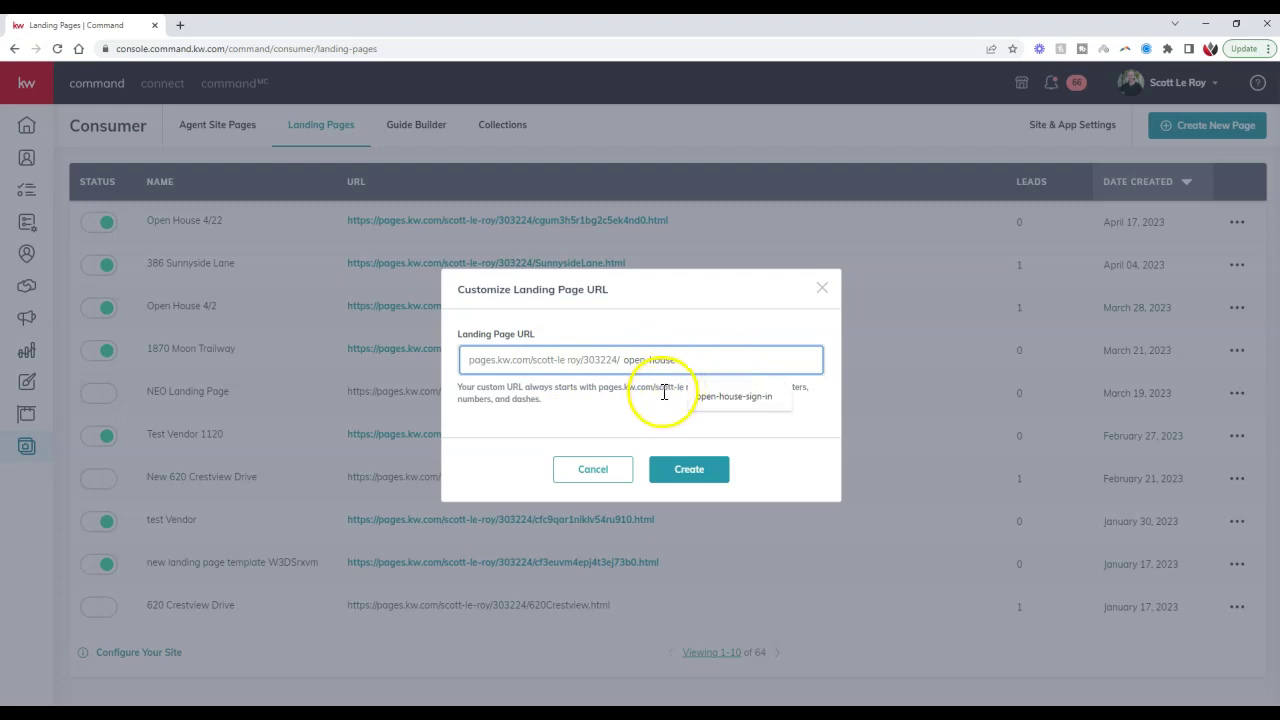
left_click(683, 474)
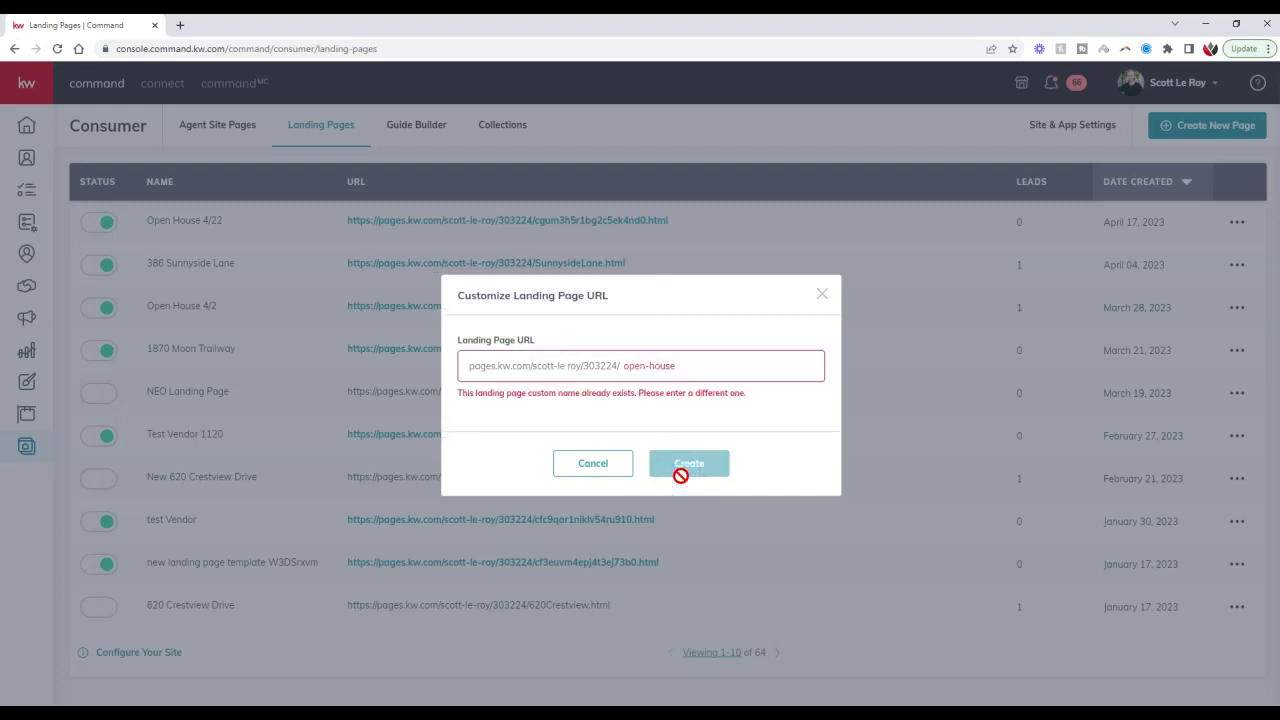
- Extend the custom URL ending to open-house-lead-form and create it
left_click(689, 364)
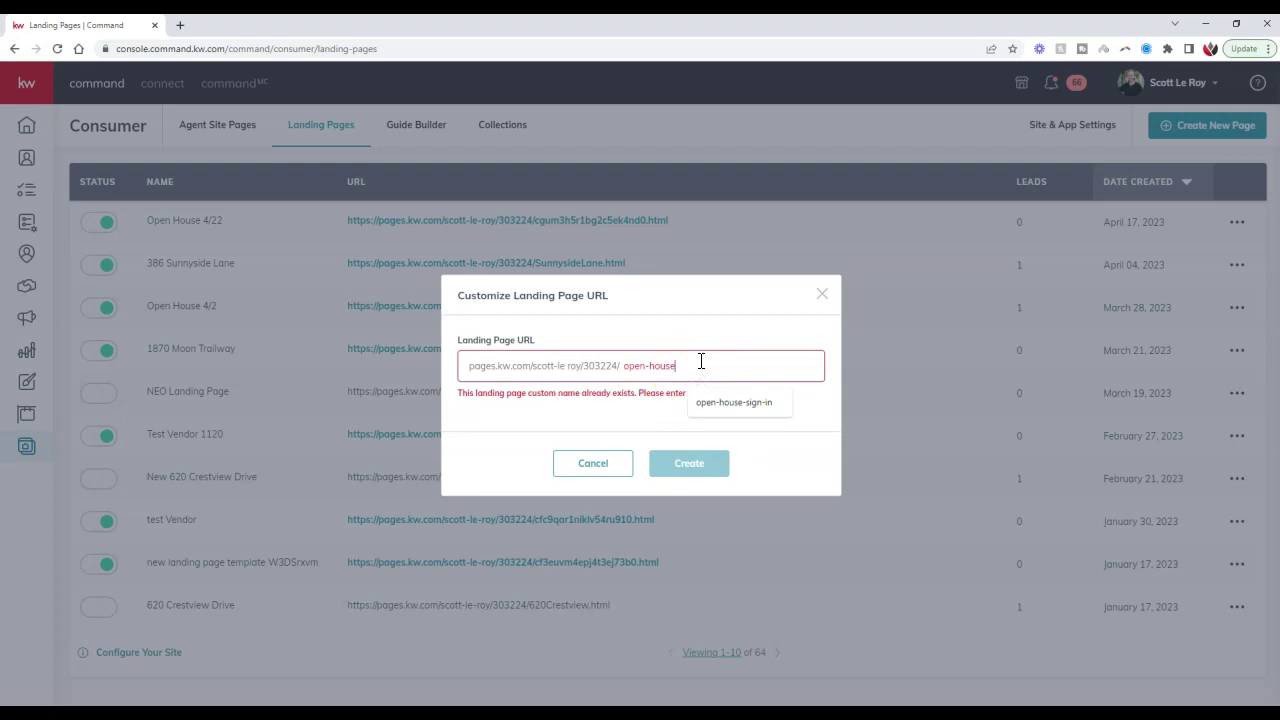
type("-")
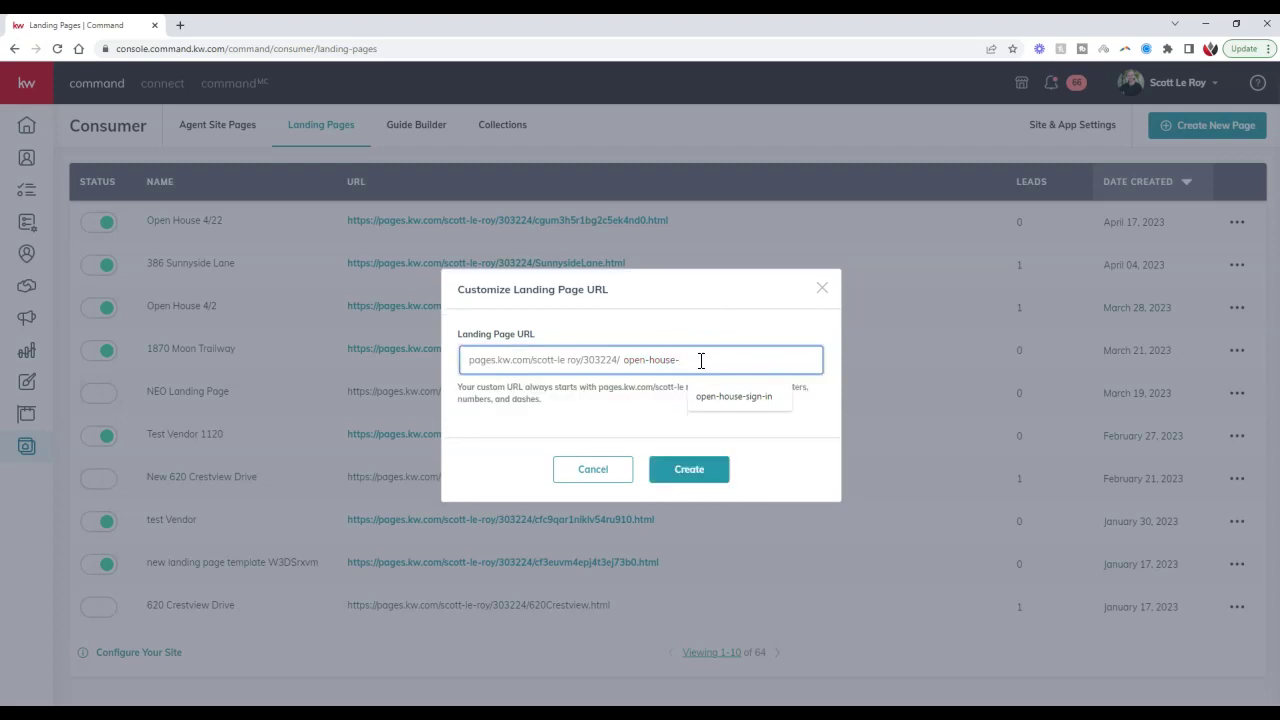
type("lead-form")
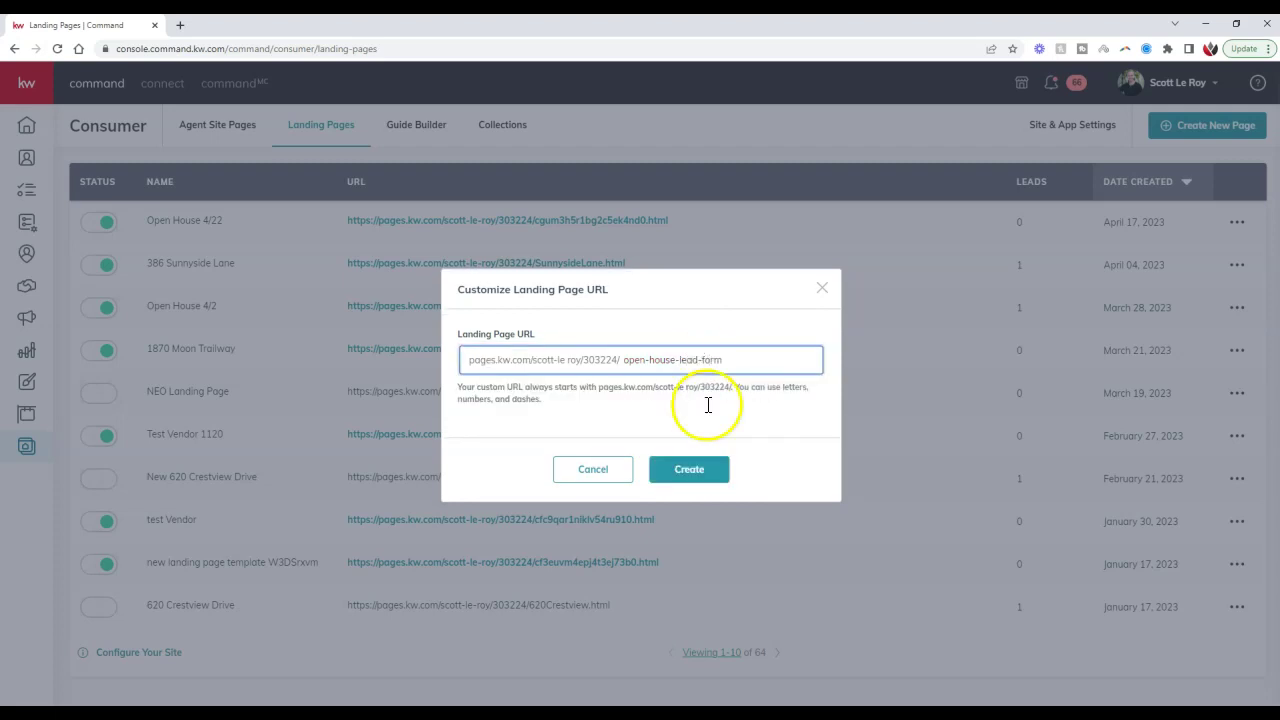
left_click(690, 469)
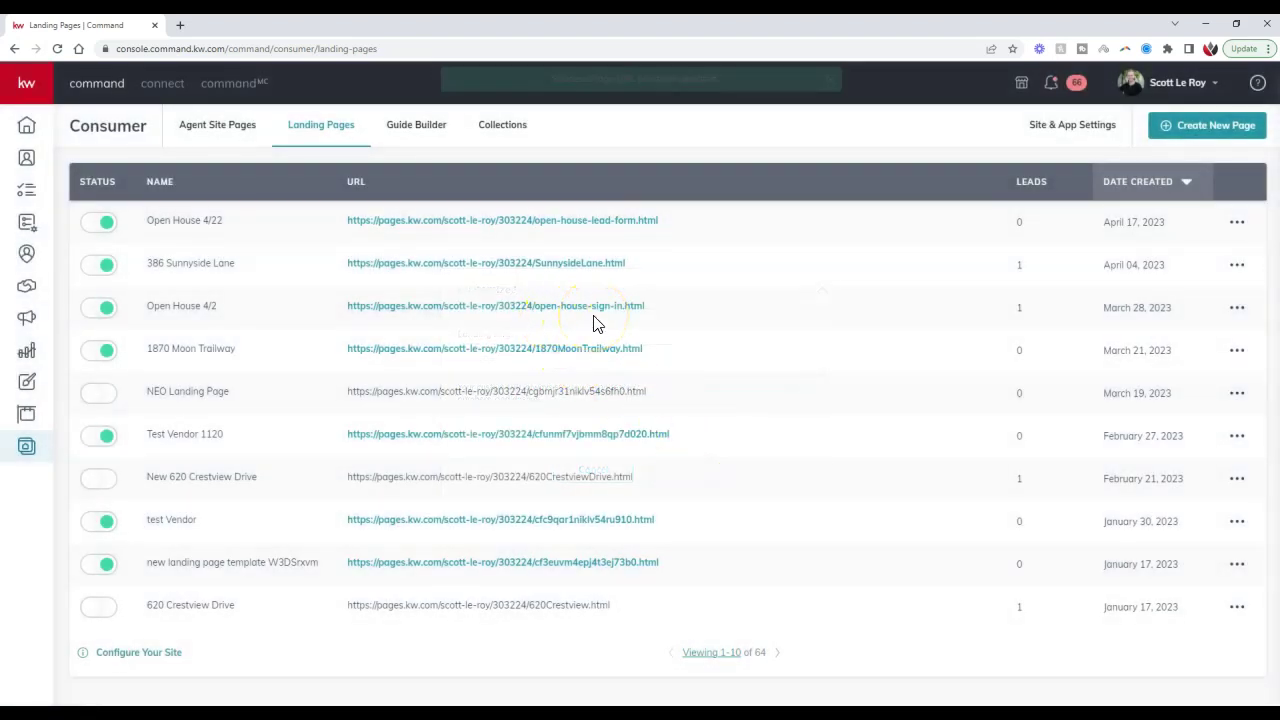
- Set the Open House 4/22 landing page to inactive and activate it again
left_click(107, 230)
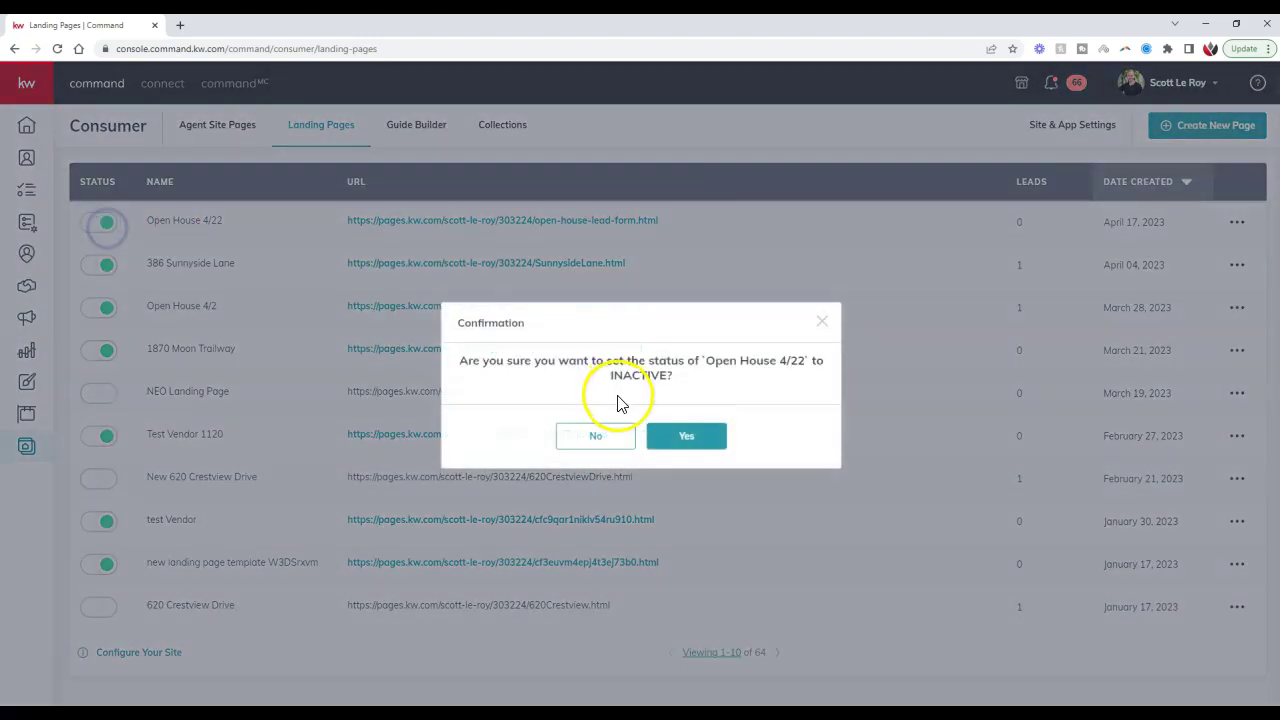
left_click(677, 434)
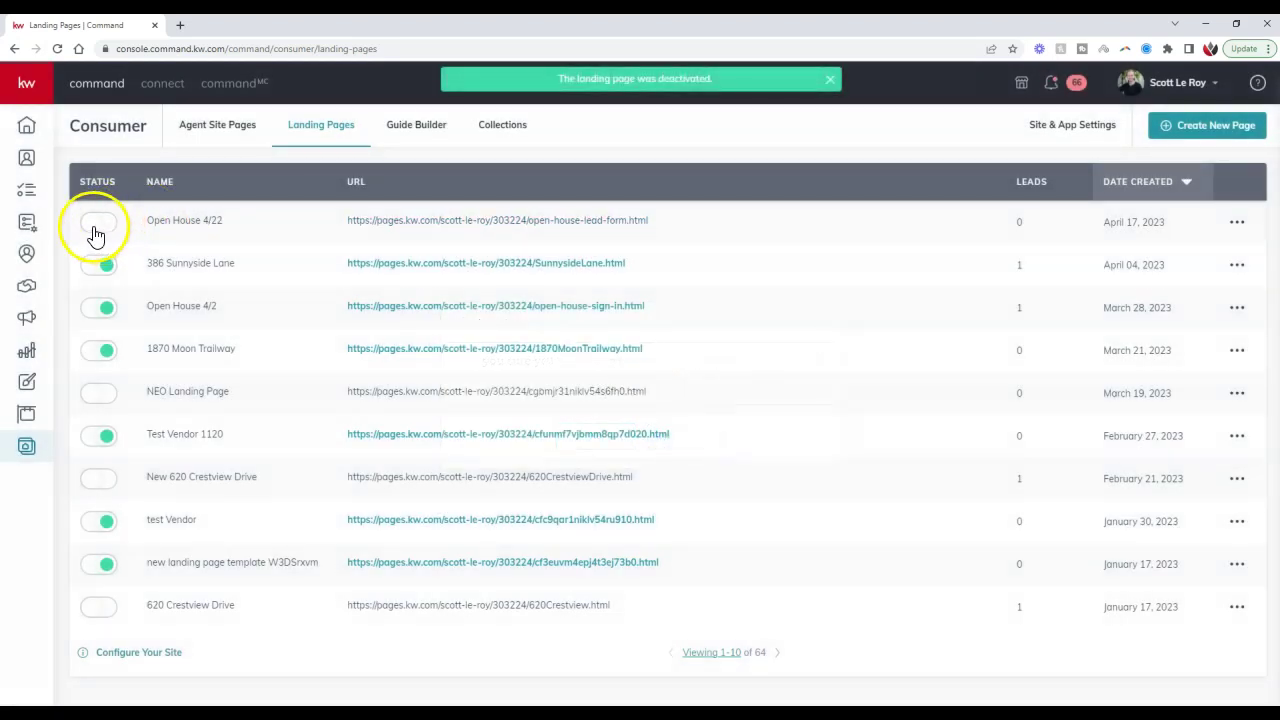
left_click(97, 222)
left_click(662, 428)
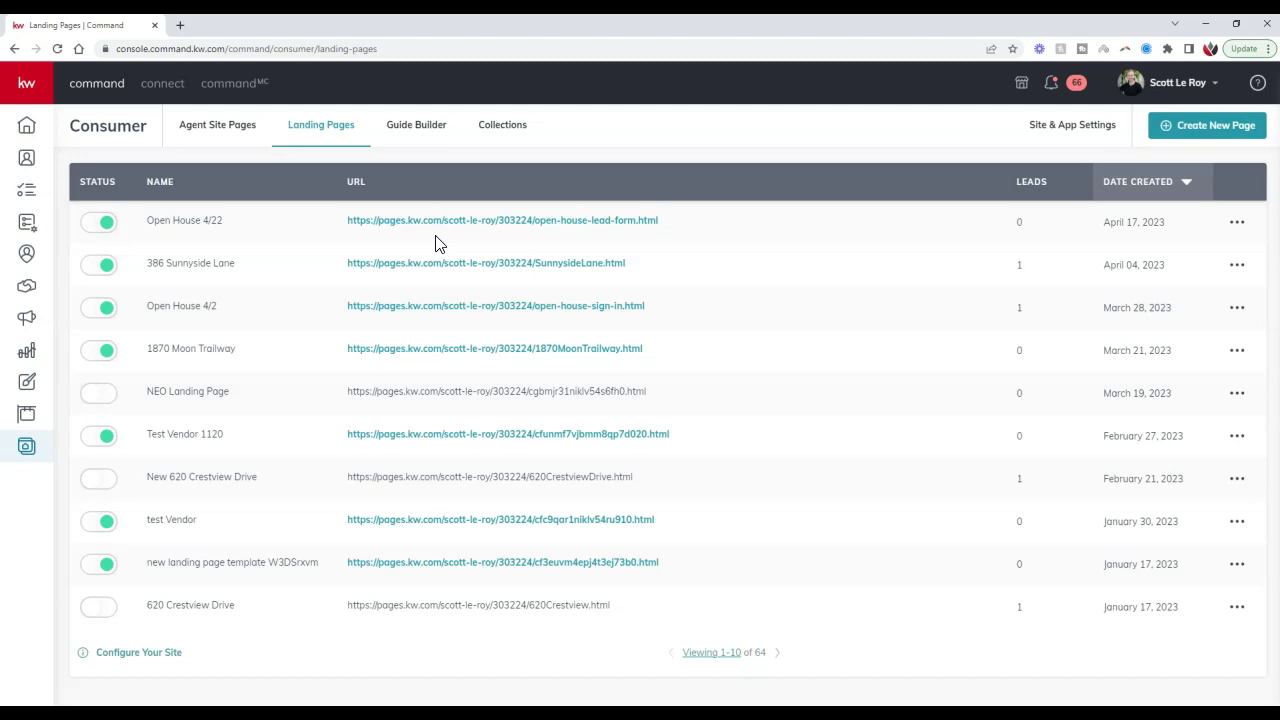
- Go to SmartPlans and open the library of ready-made plans
mouse_move(82, 132)
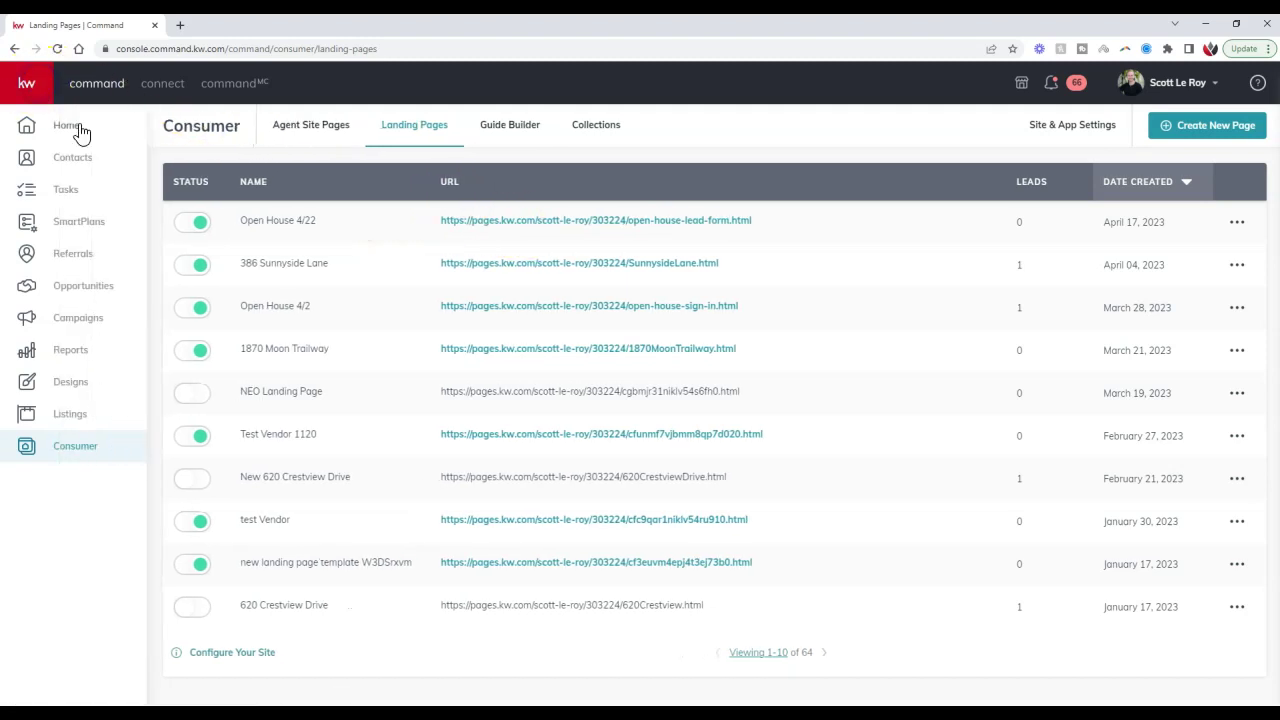
left_click(91, 229)
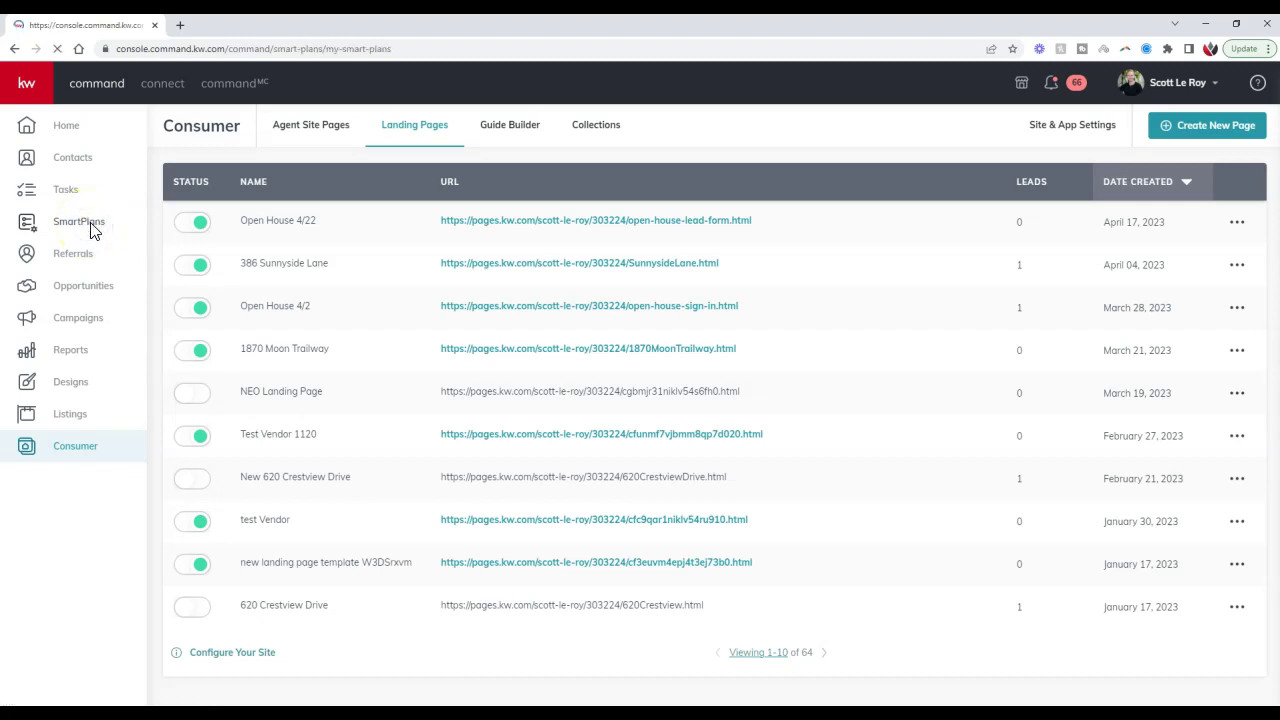
left_click(705, 278)
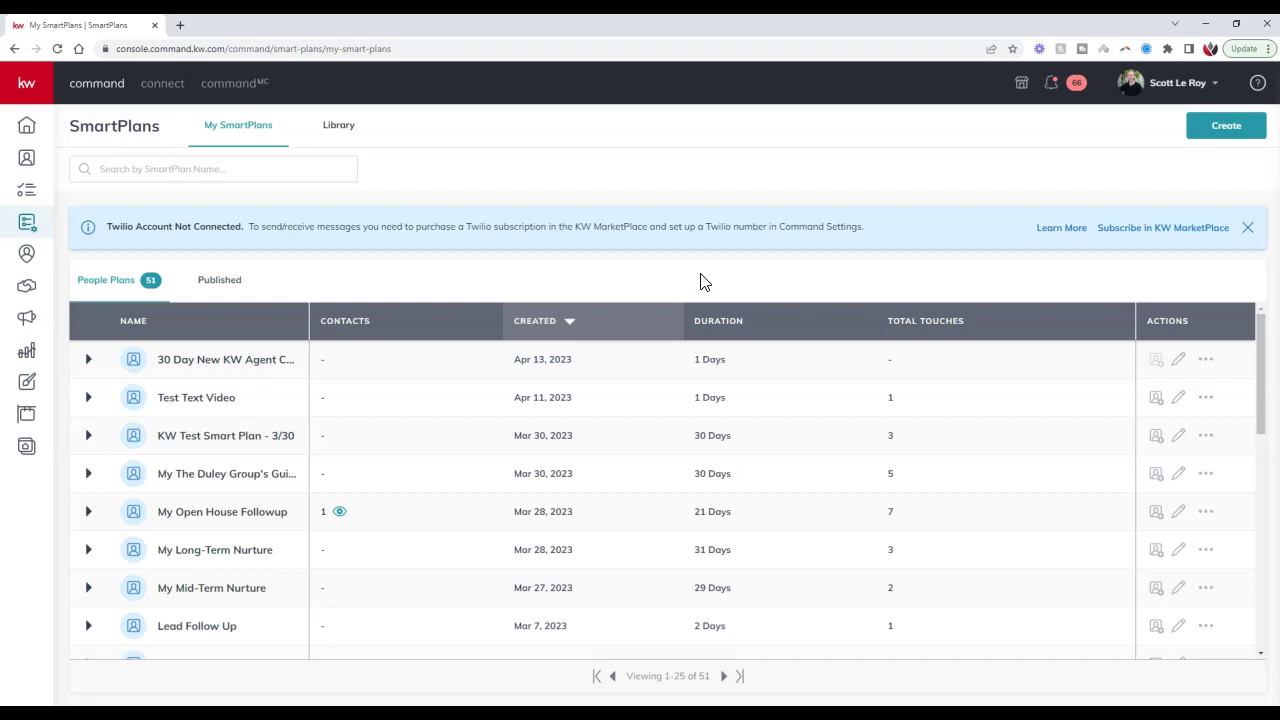
left_click(335, 128)
- Browse the Keller Williams SmartPlans for Open House Followup, review the plans in its download bundle and close it without downloading
scroll(472, 278, "down", 1)
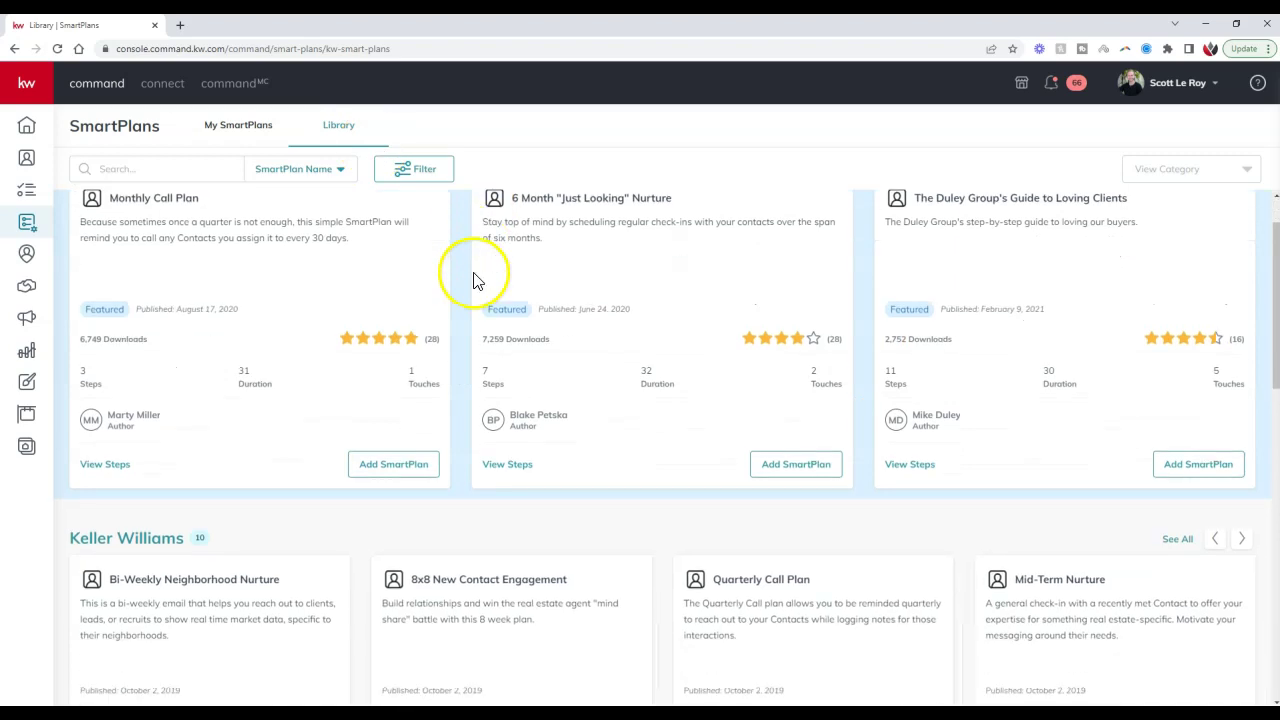
scroll(474, 280, "down", 1)
scroll(474, 278, "down", 3)
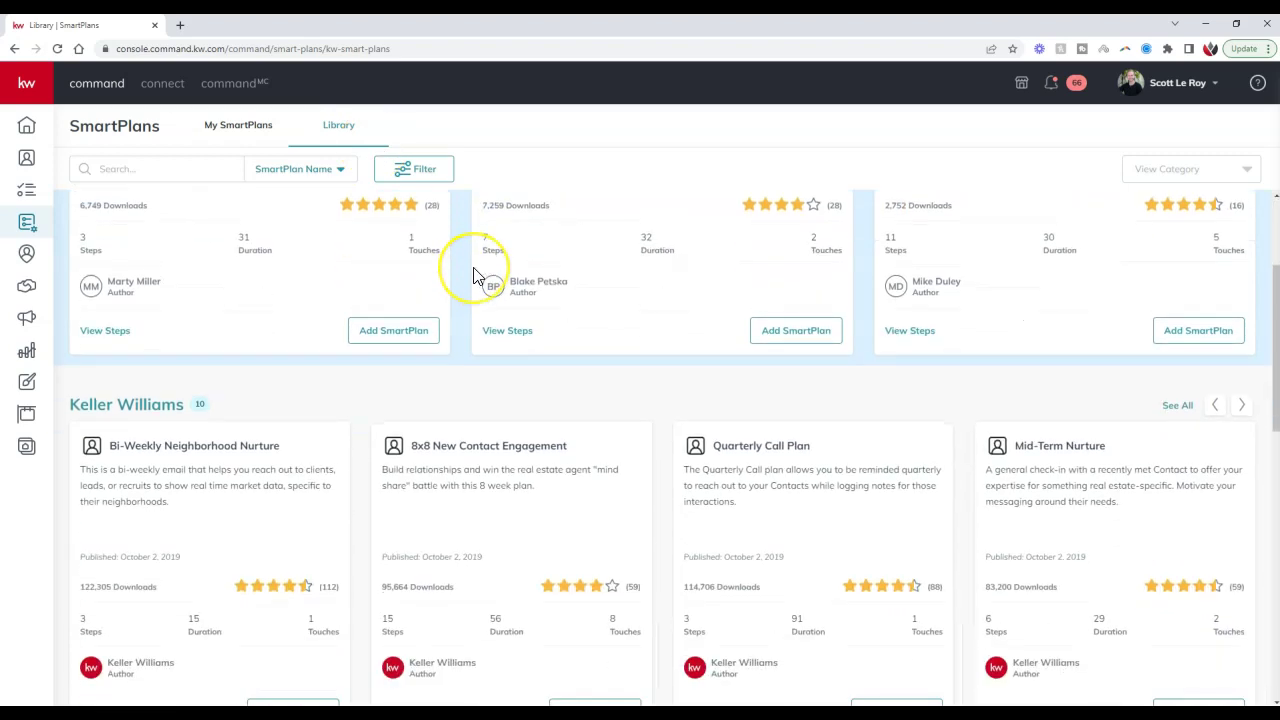
scroll(475, 277, "down", 1)
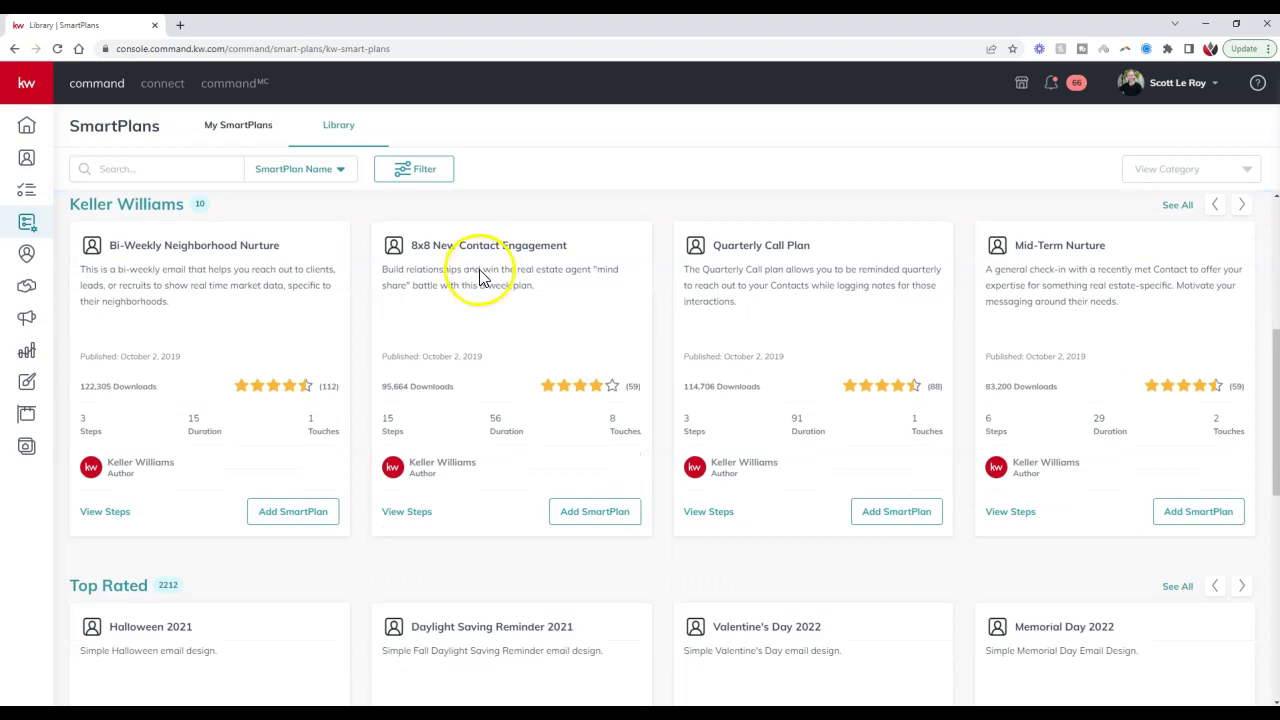
left_click(1241, 206)
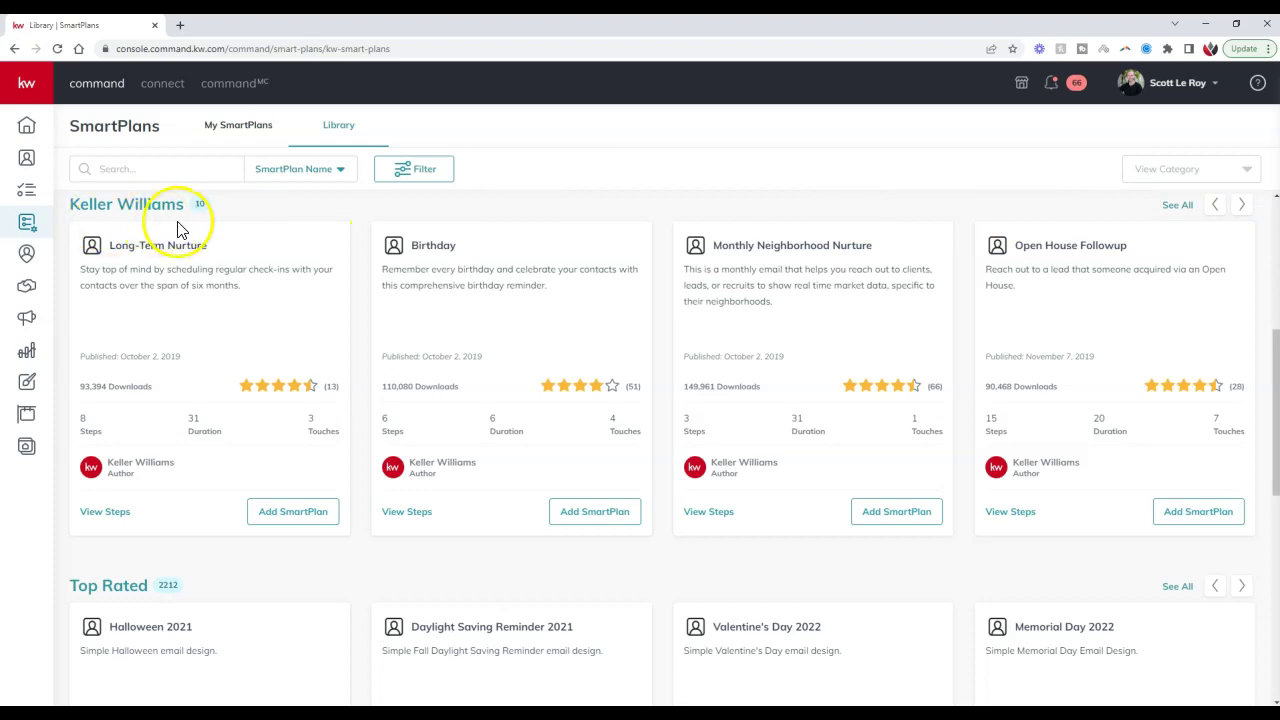
left_click(1241, 206)
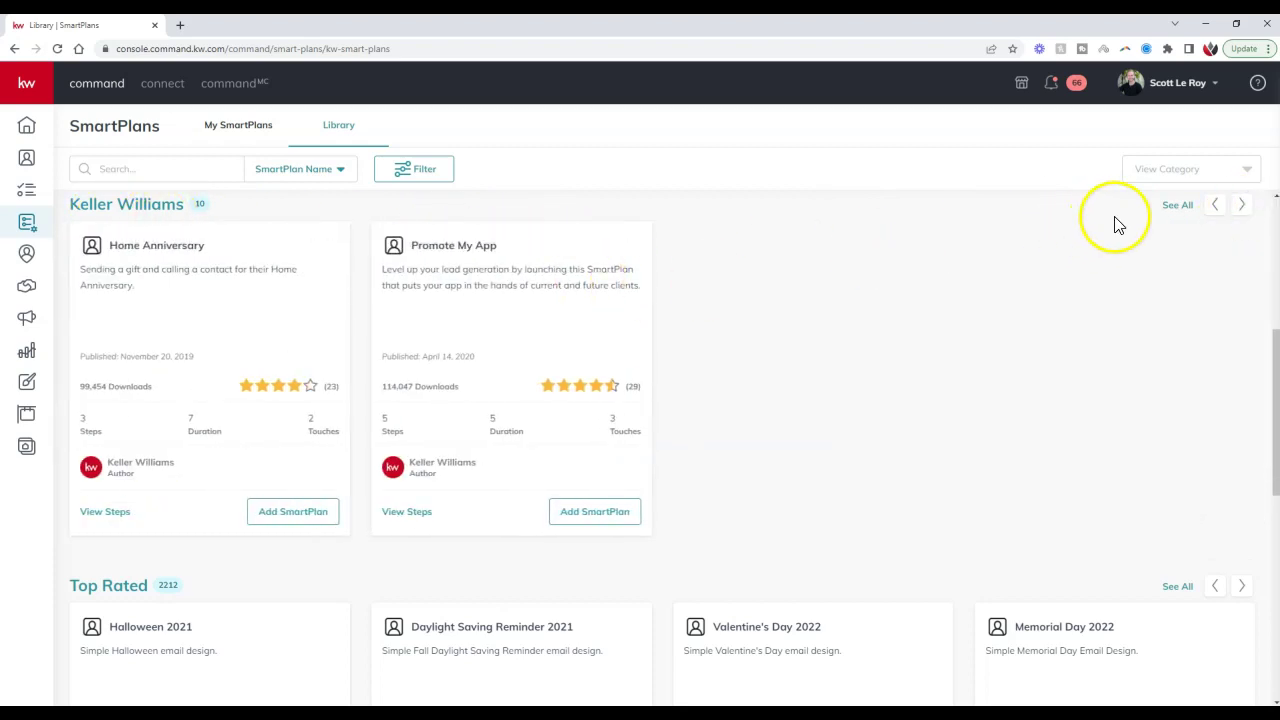
left_click(1214, 206)
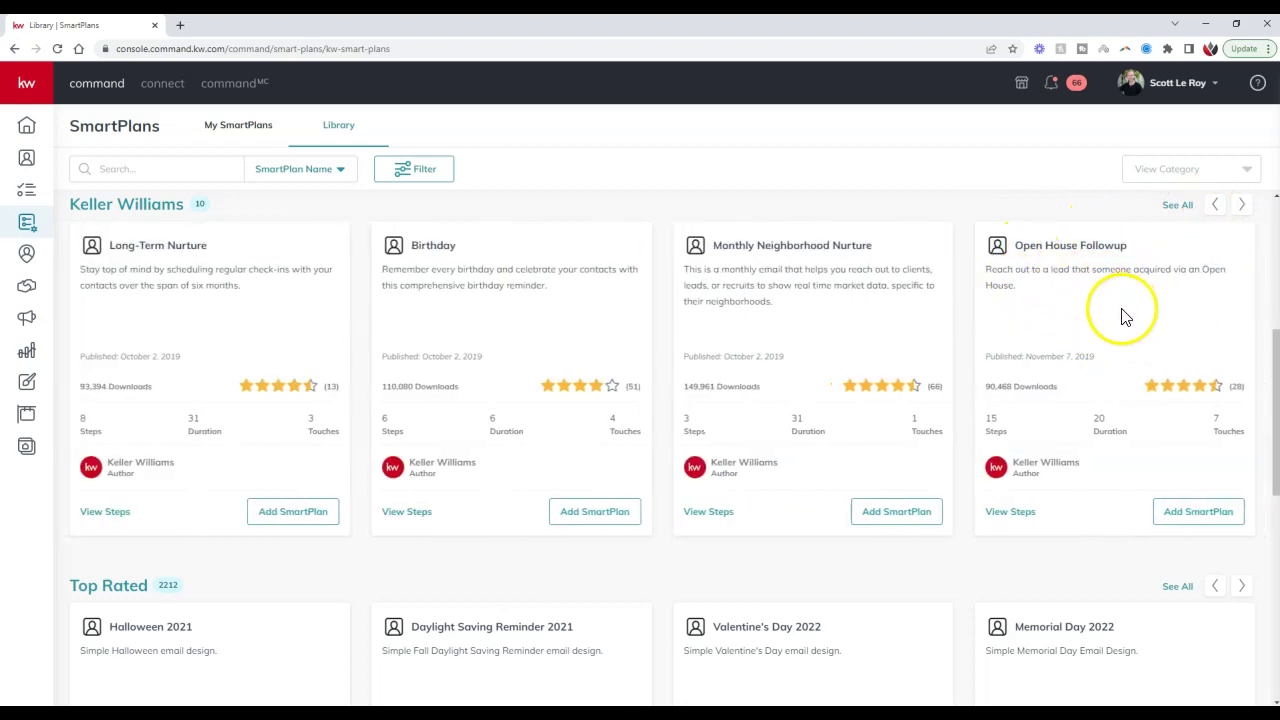
left_click(1190, 521)
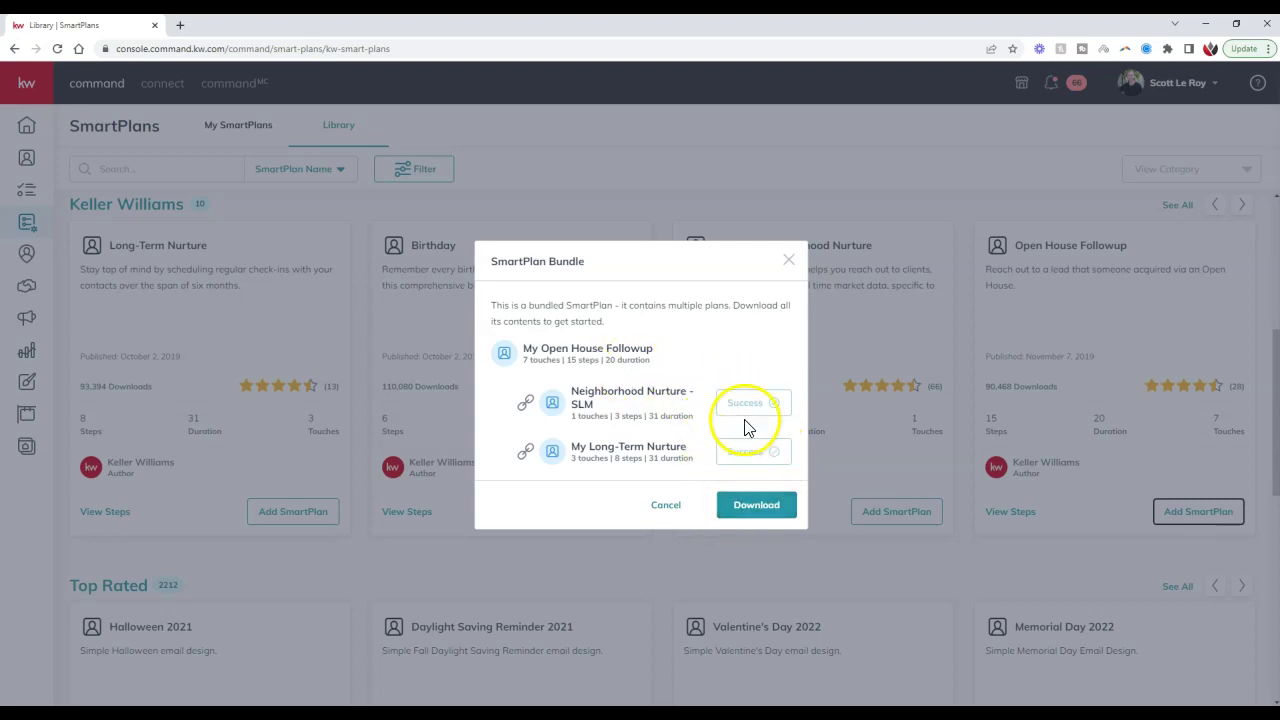
left_click(789, 262)
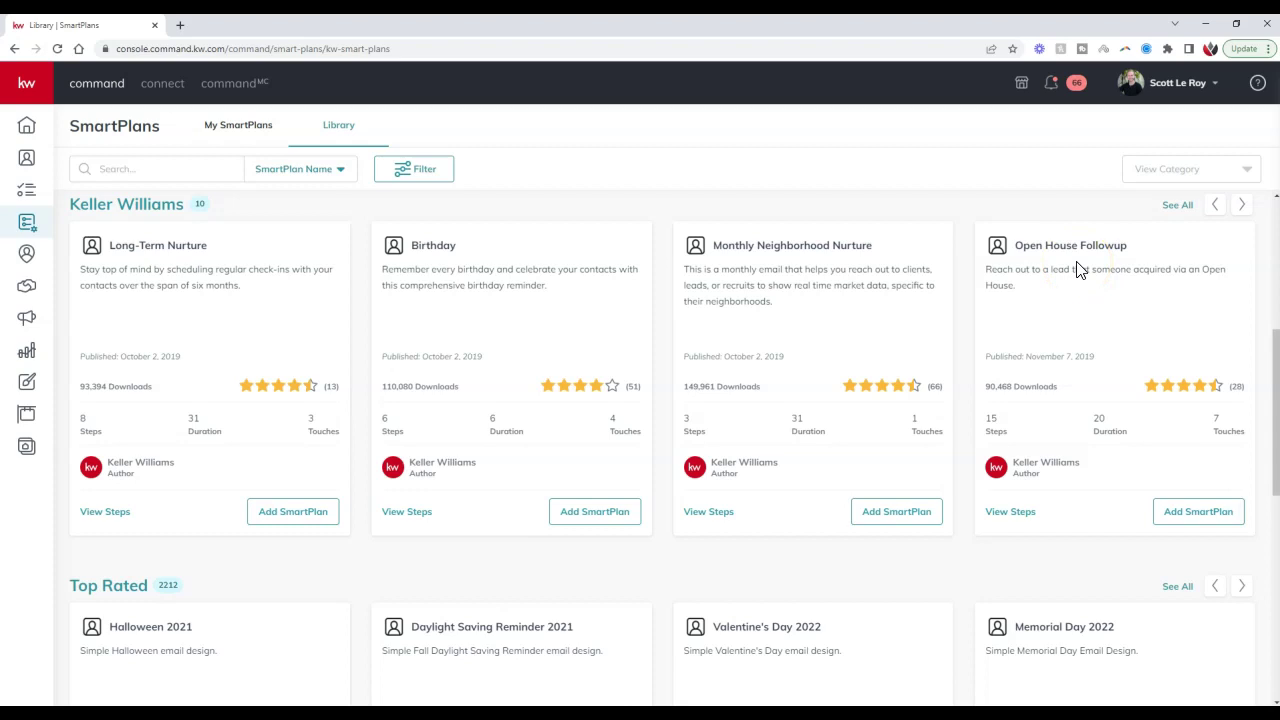
- Open the Consumer area in a new browser tab and show its list of landing pages
right_click(27, 446)
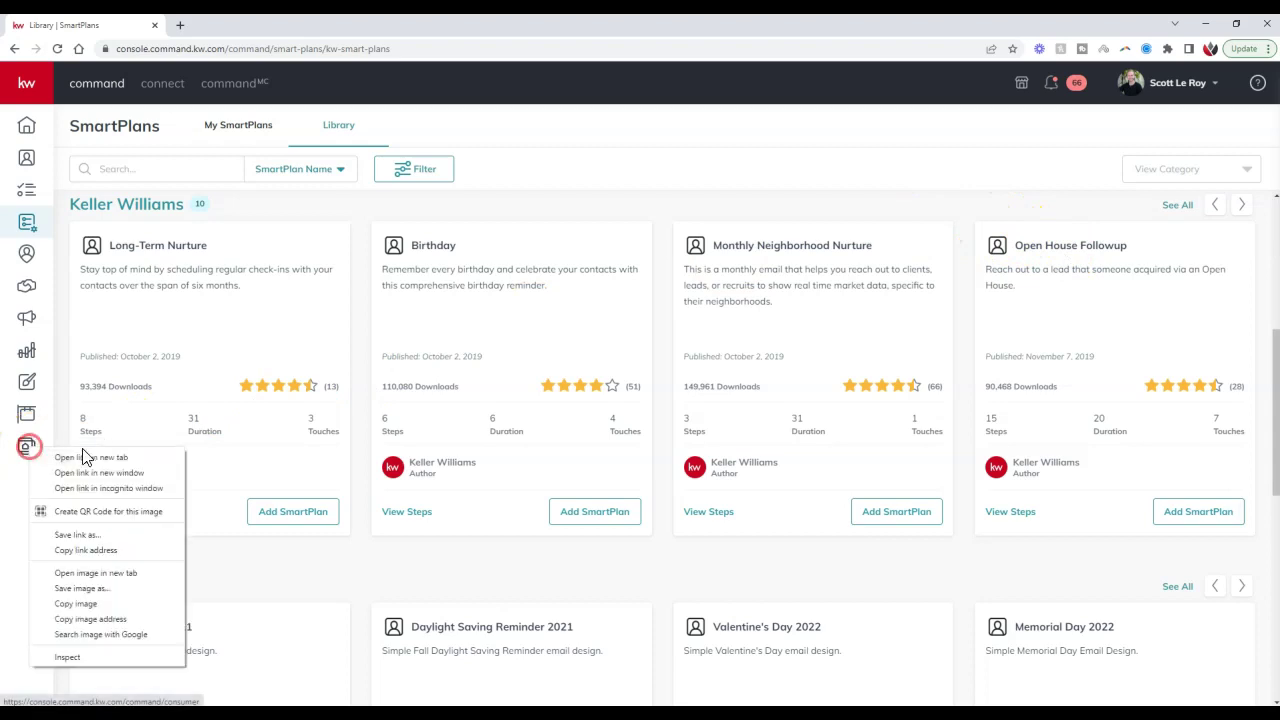
left_click(86, 457)
left_click(235, 24)
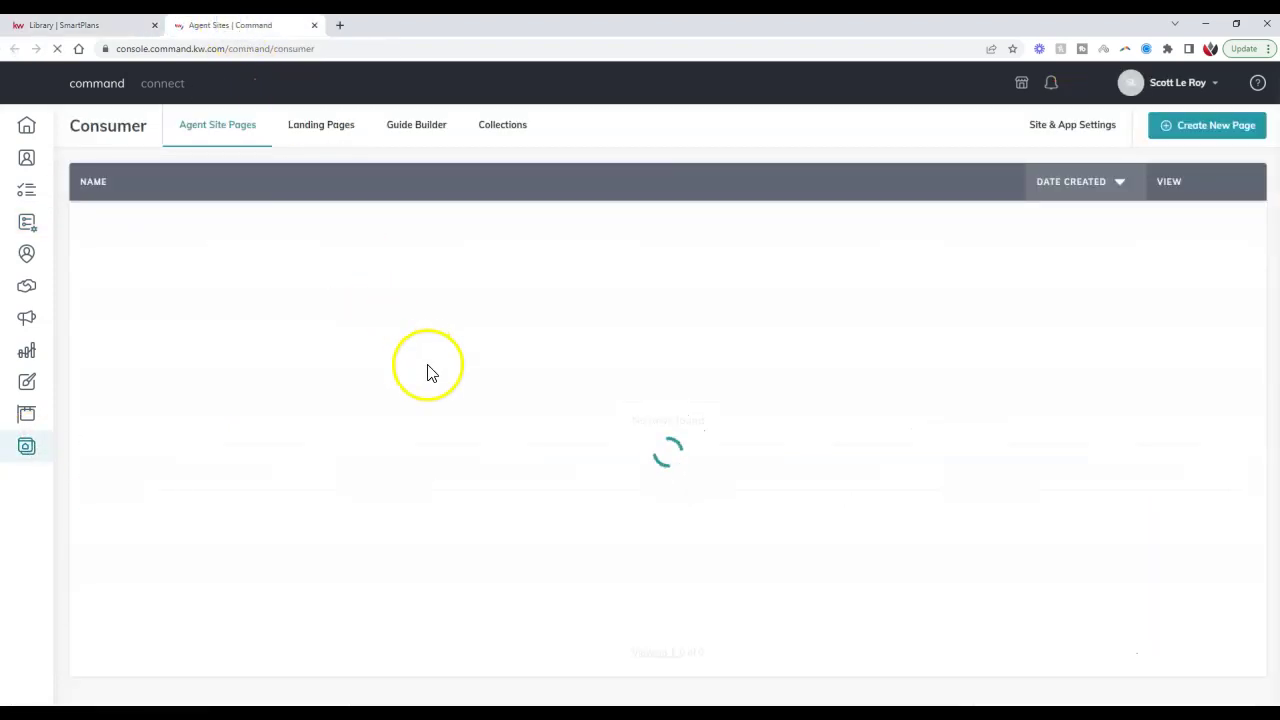
left_click(340, 133)
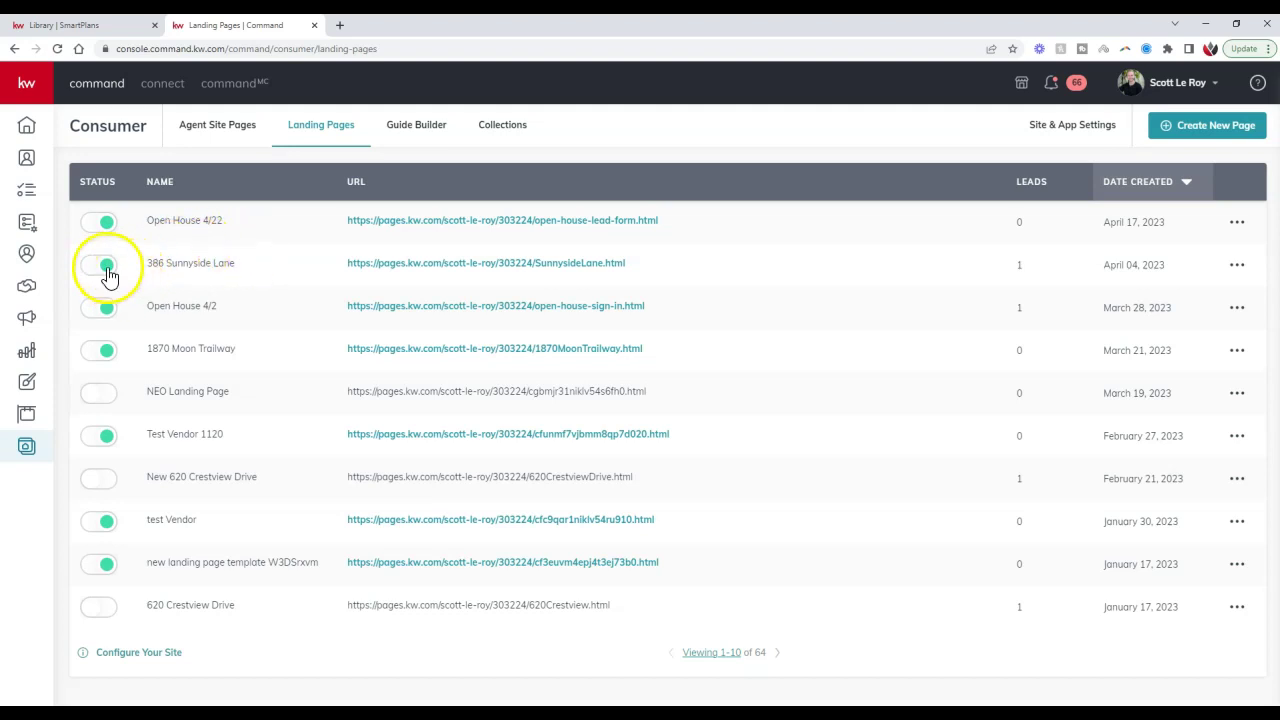
left_click(107, 267)
left_click(822, 321)
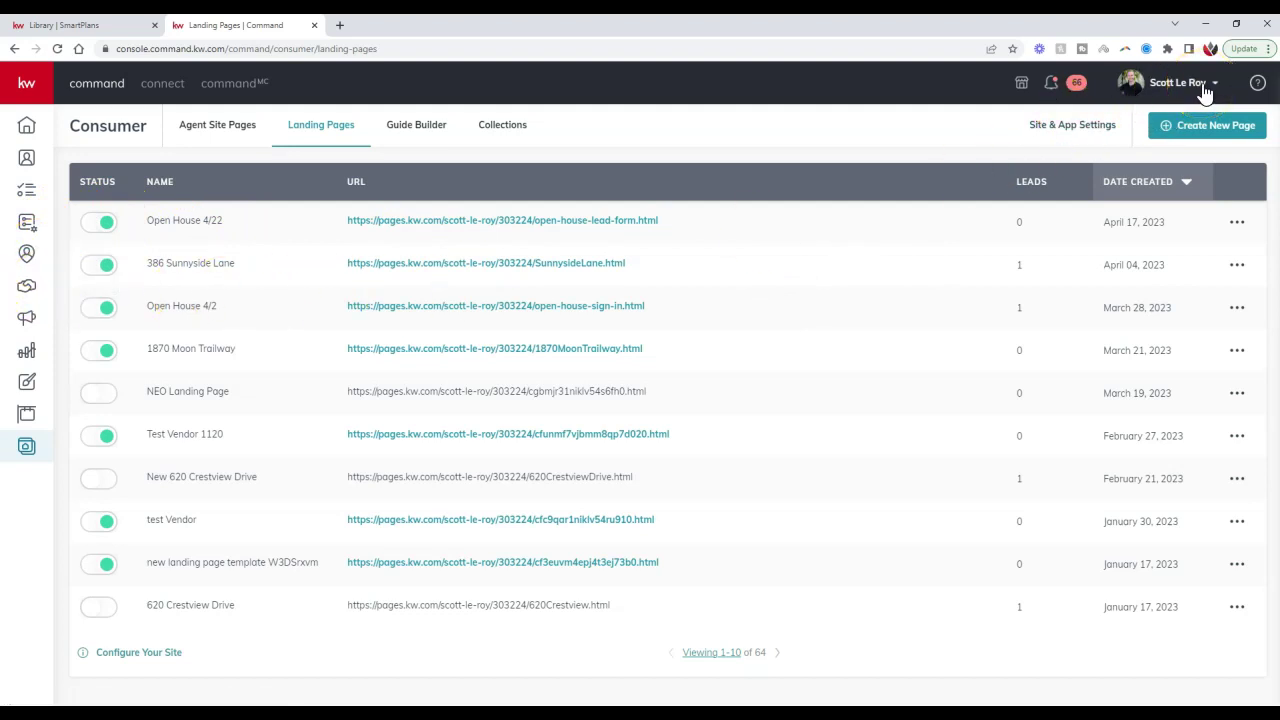
- Go to the account settings and open Lead Management from the contact options of the Command settings
left_click(1205, 90)
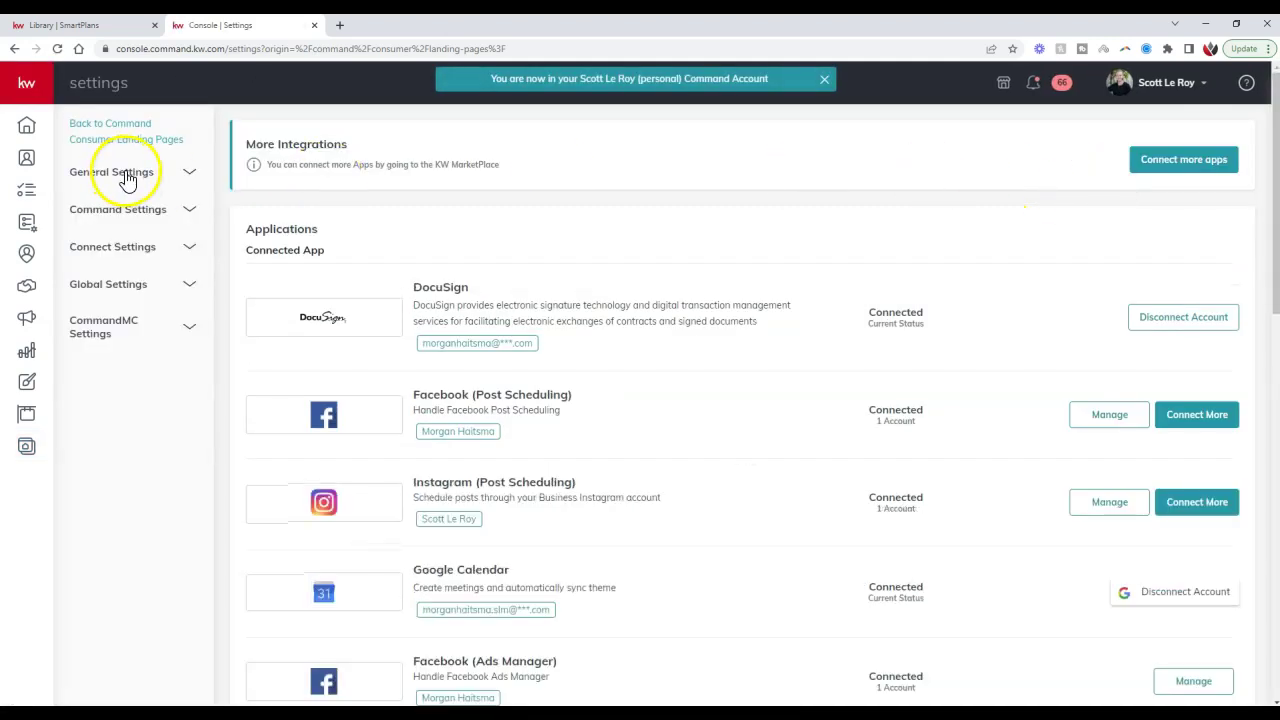
left_click(185, 222)
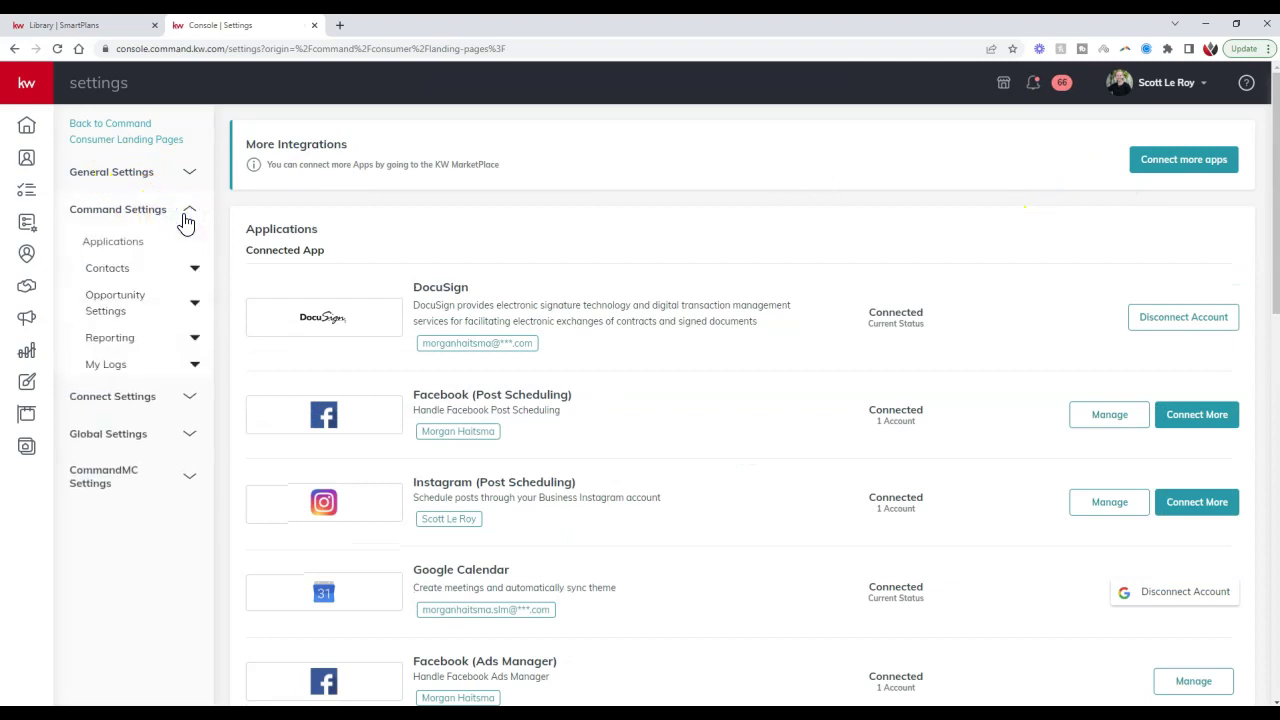
left_click(194, 270)
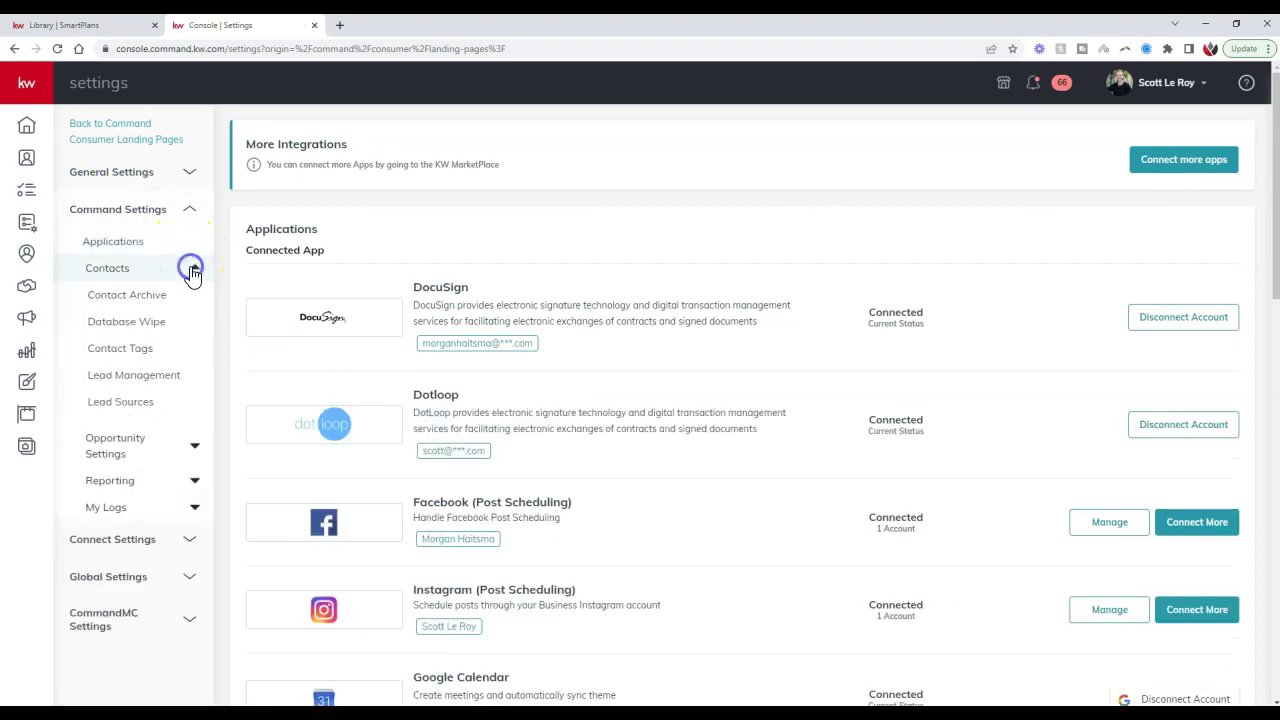
left_click(179, 374)
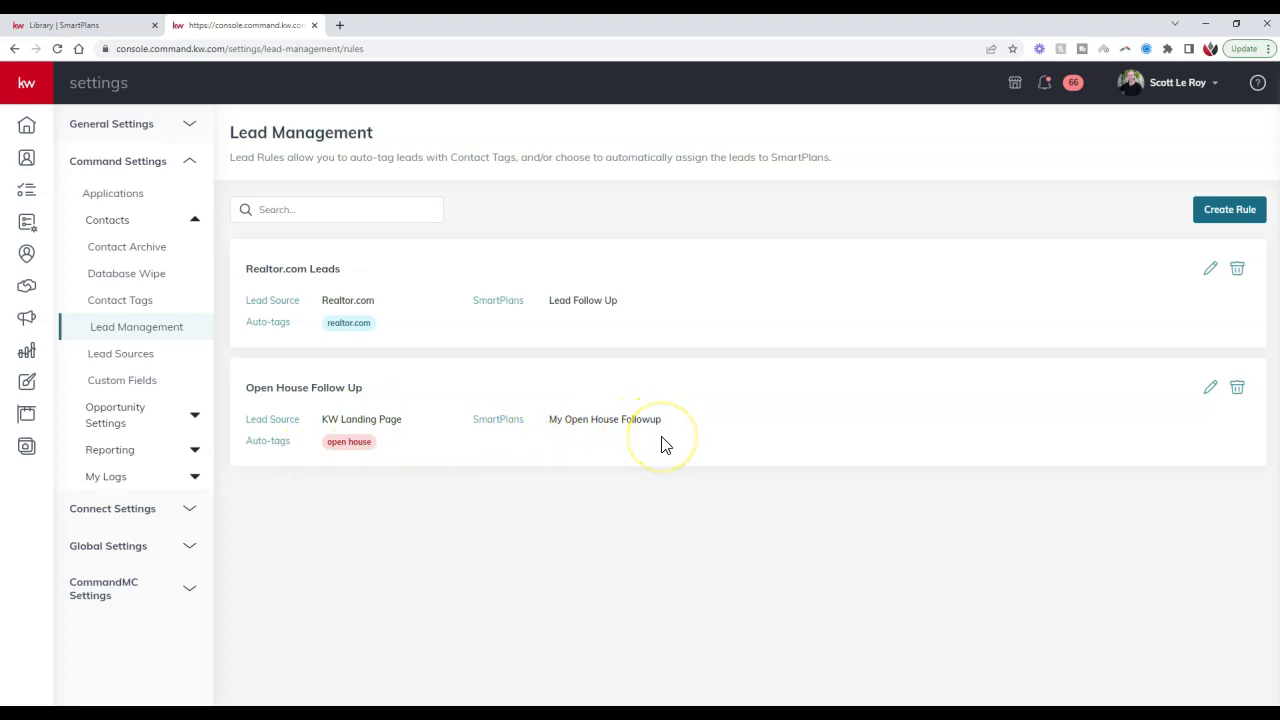
- Start a new lead rule titled "4/22 Open House Sign In", switching selection of all lead sources on and off again
left_click(1228, 212)
left_click(570, 259)
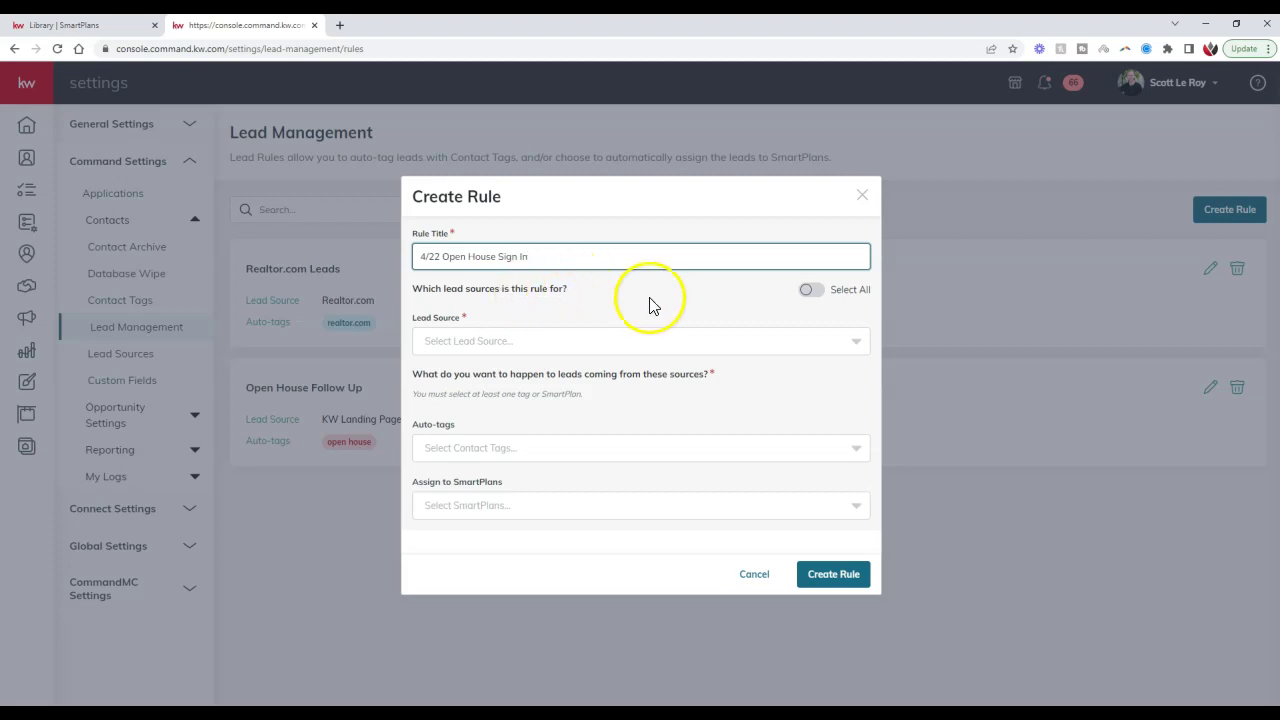
left_click(813, 292)
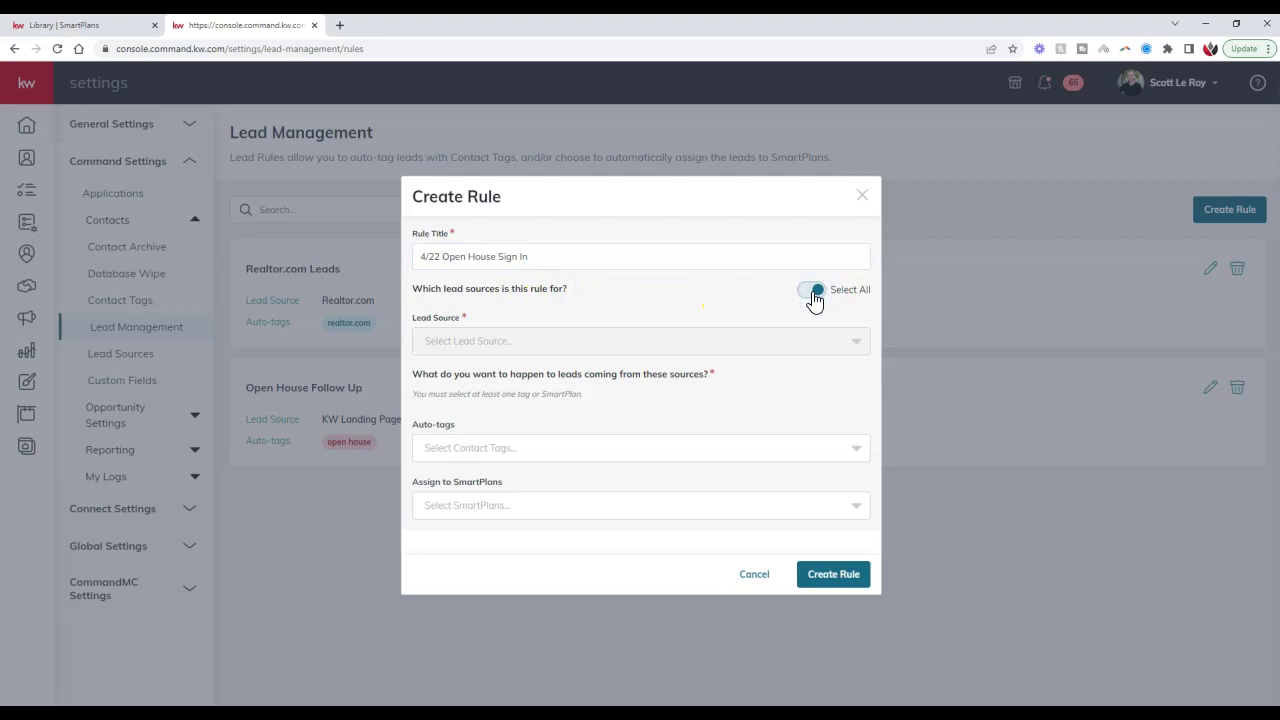
left_click(812, 294)
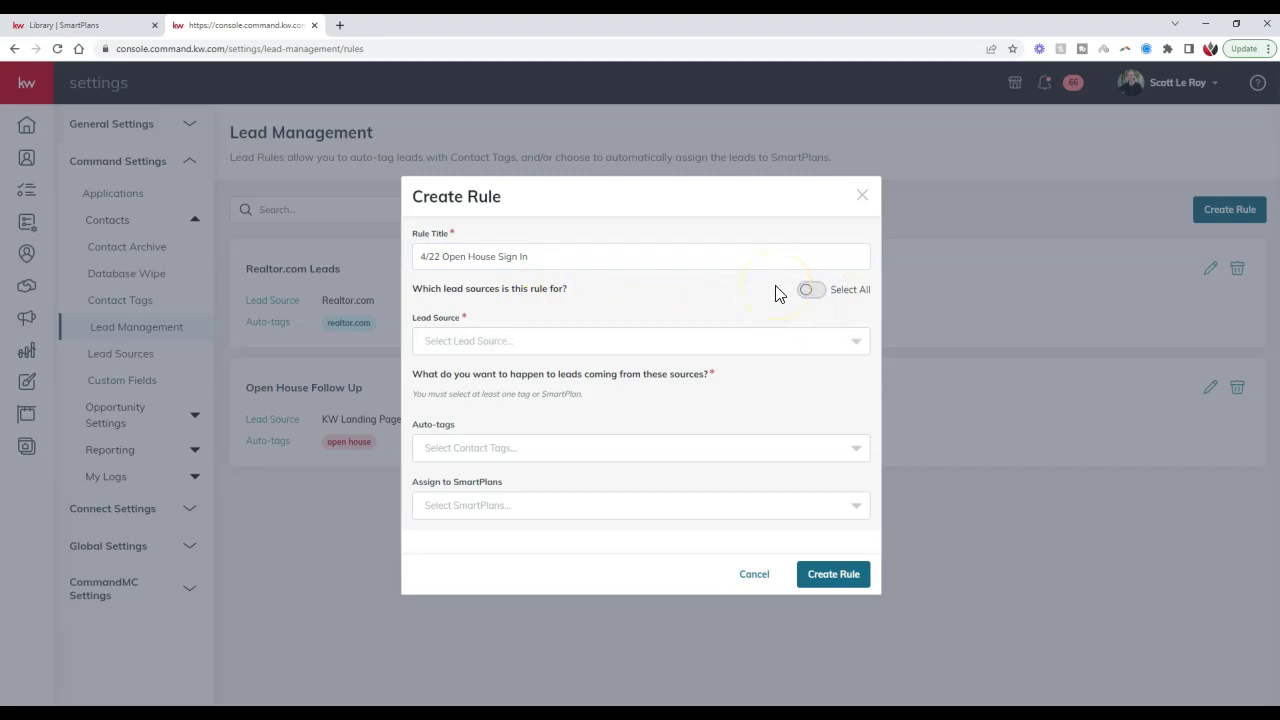
- Choose KW Landing Page as the lead source of the new rule
left_click(743, 339)
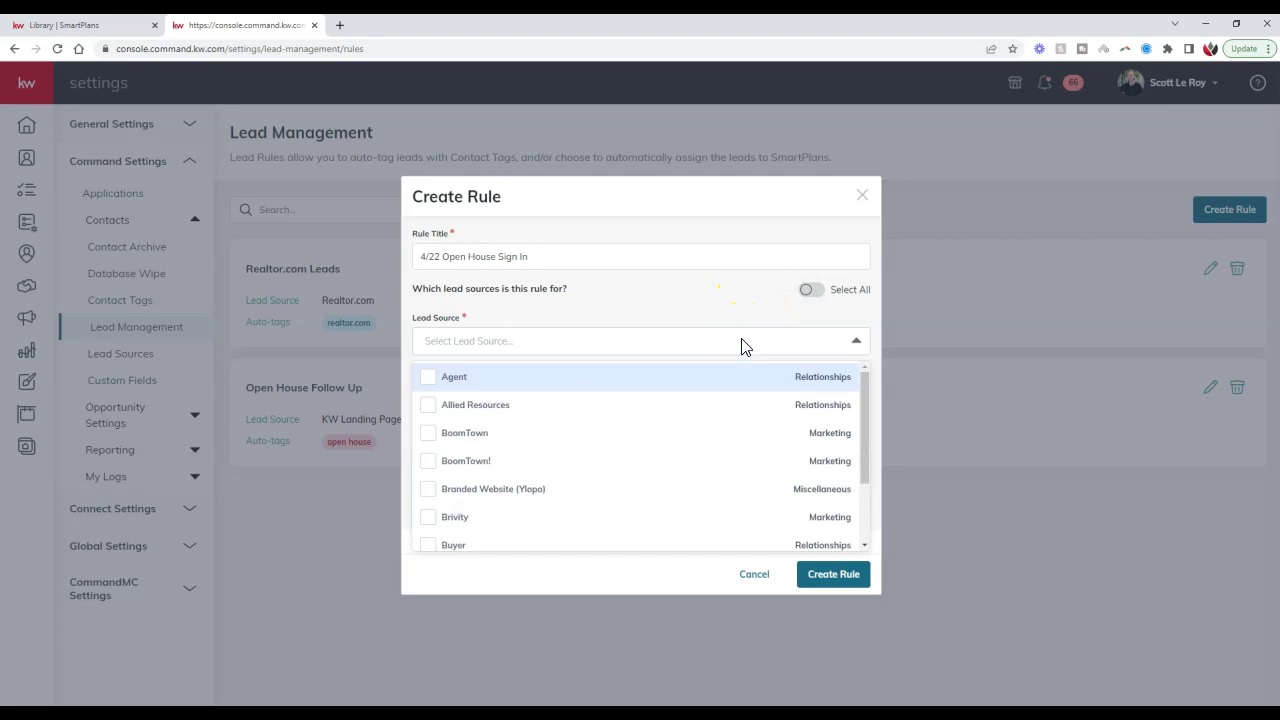
scroll(694, 443, "down", 6)
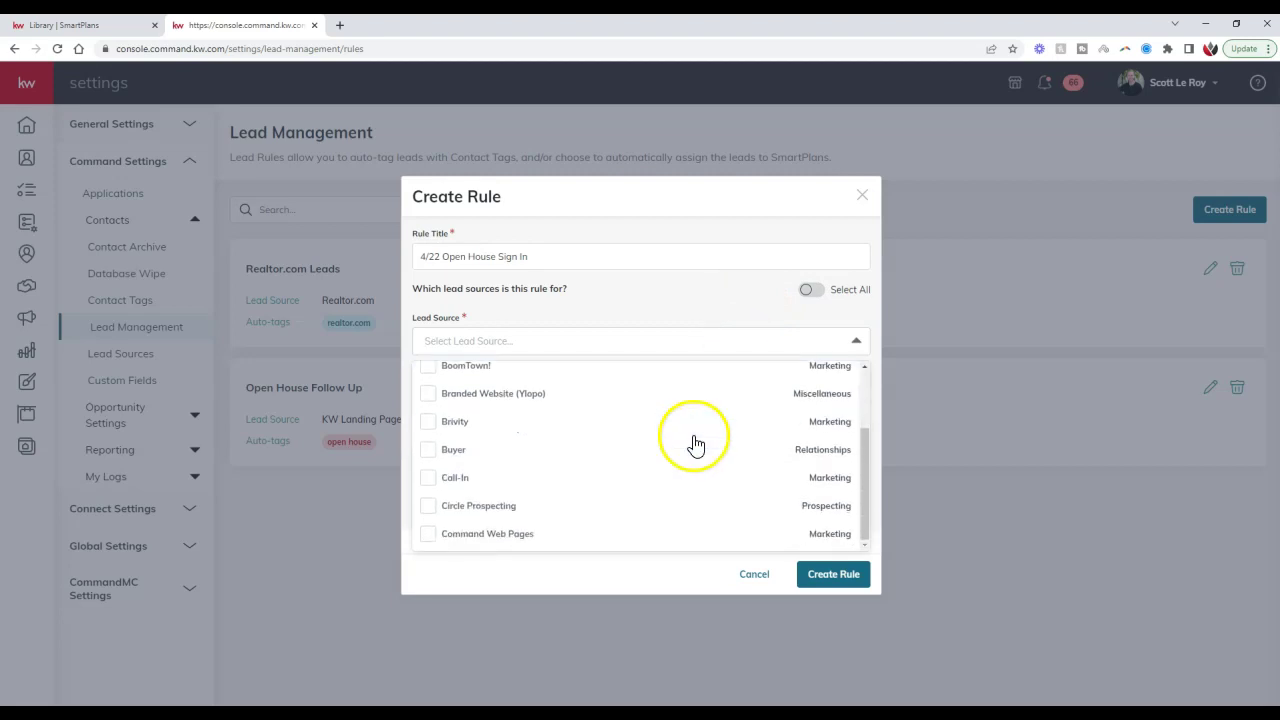
scroll(696, 443, "down", 5)
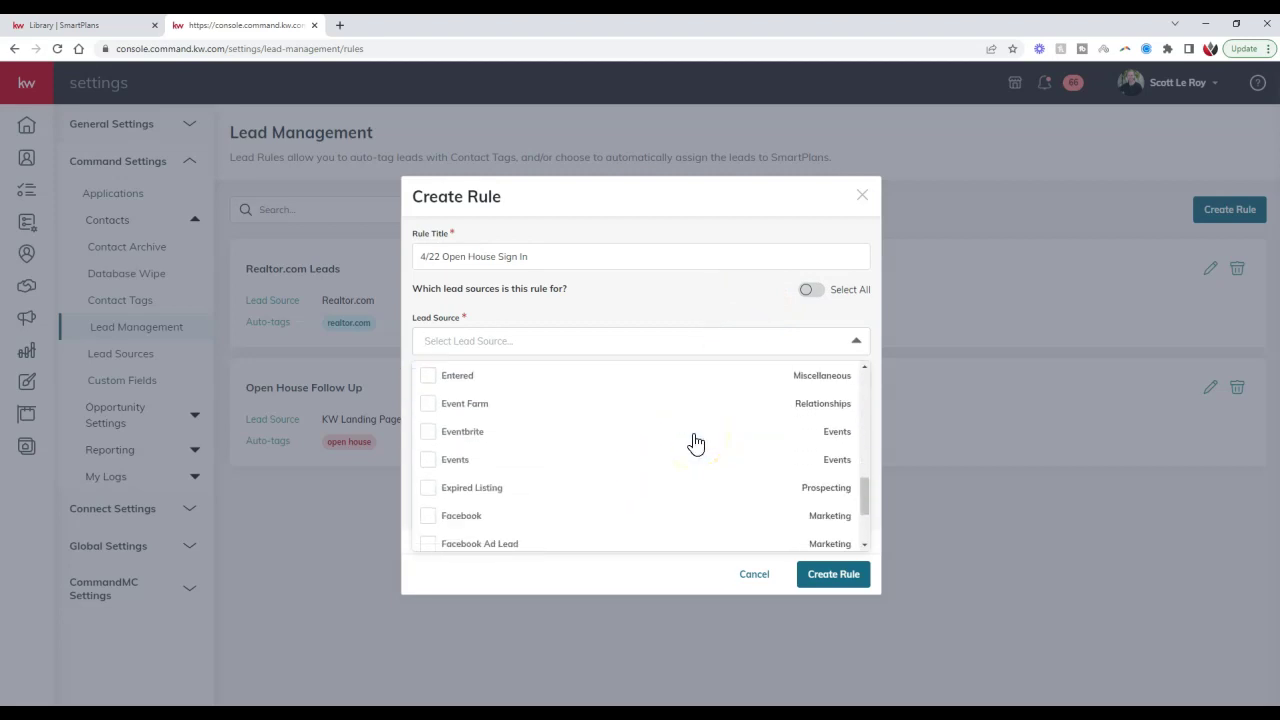
scroll(675, 426, "down", 5)
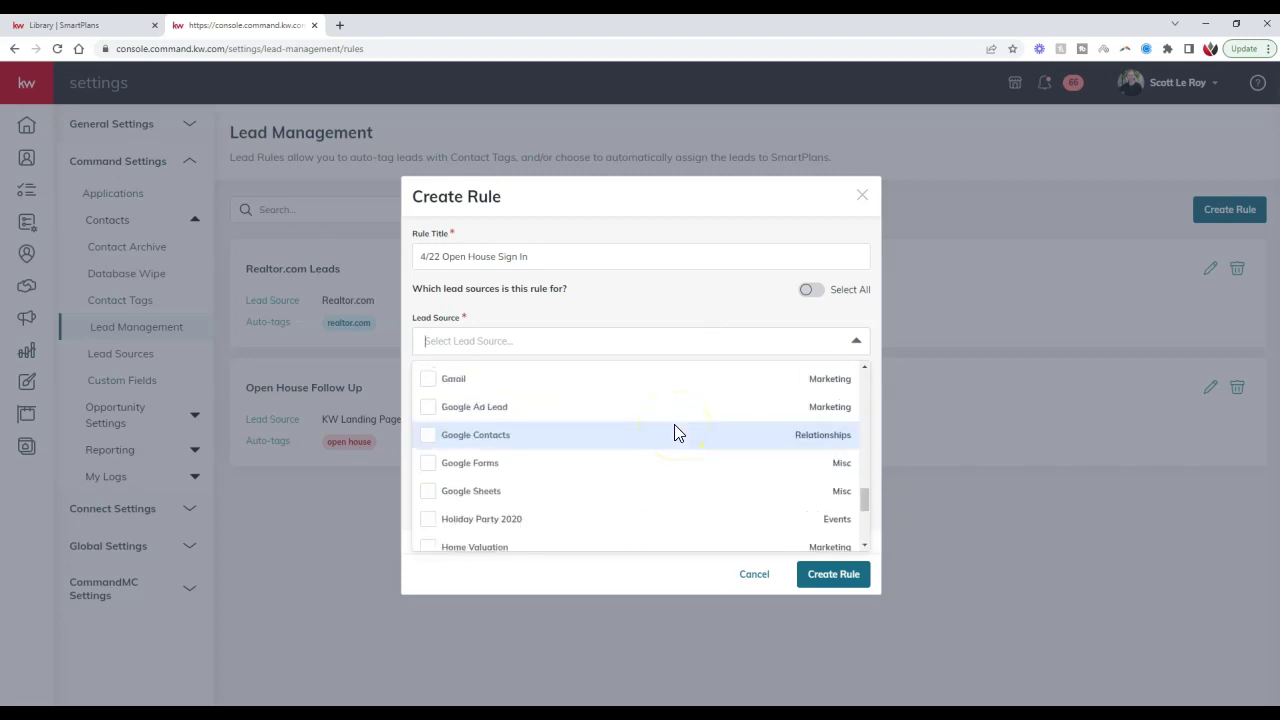
scroll(641, 420, "down", 5)
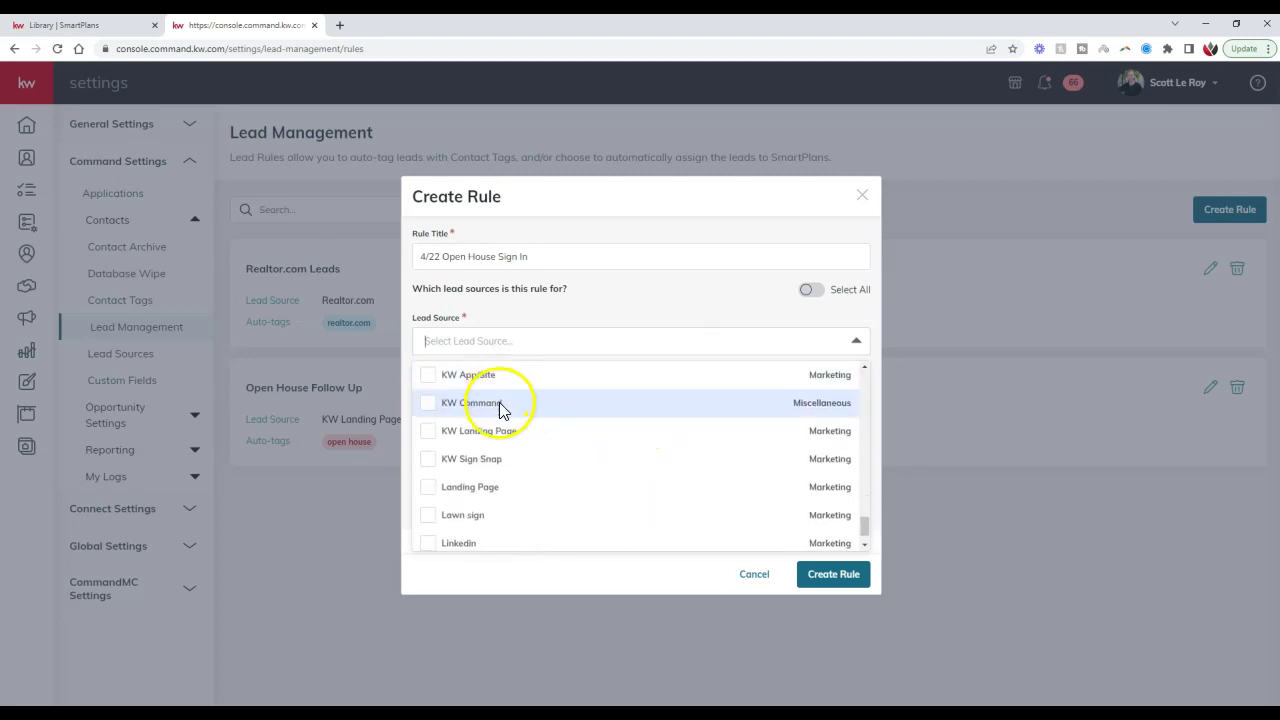
left_click(433, 436)
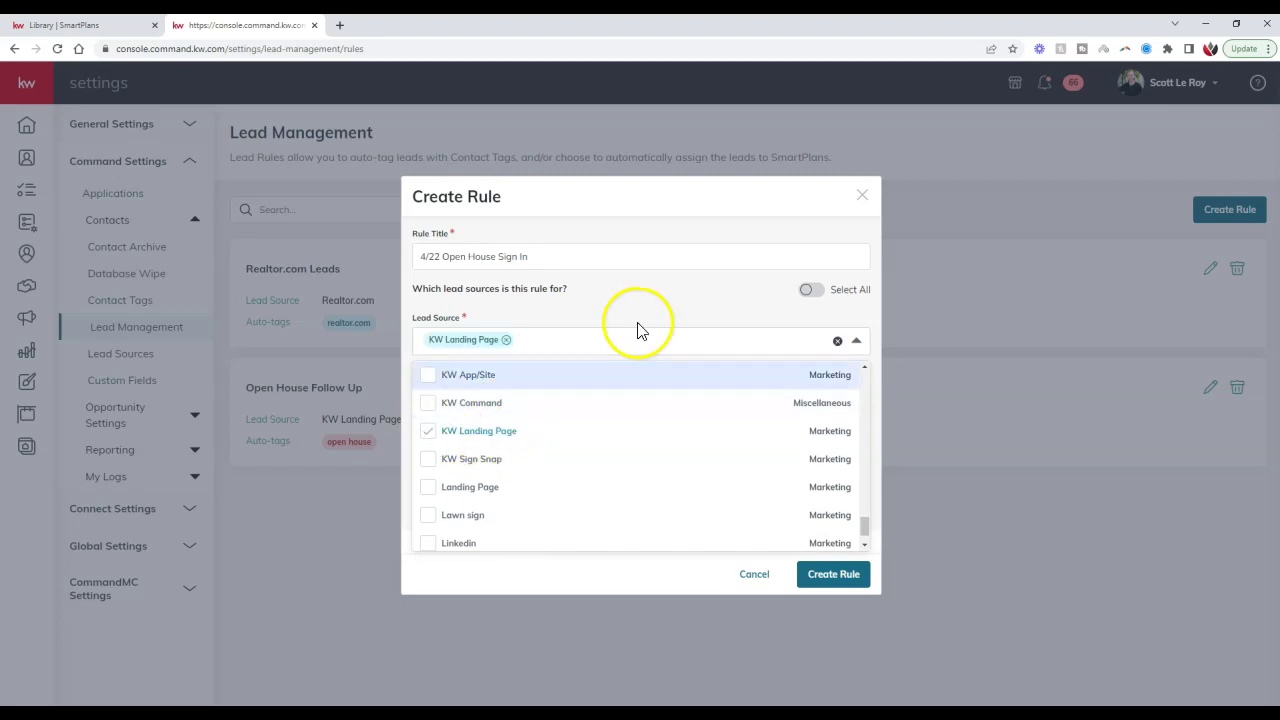
left_click(730, 310)
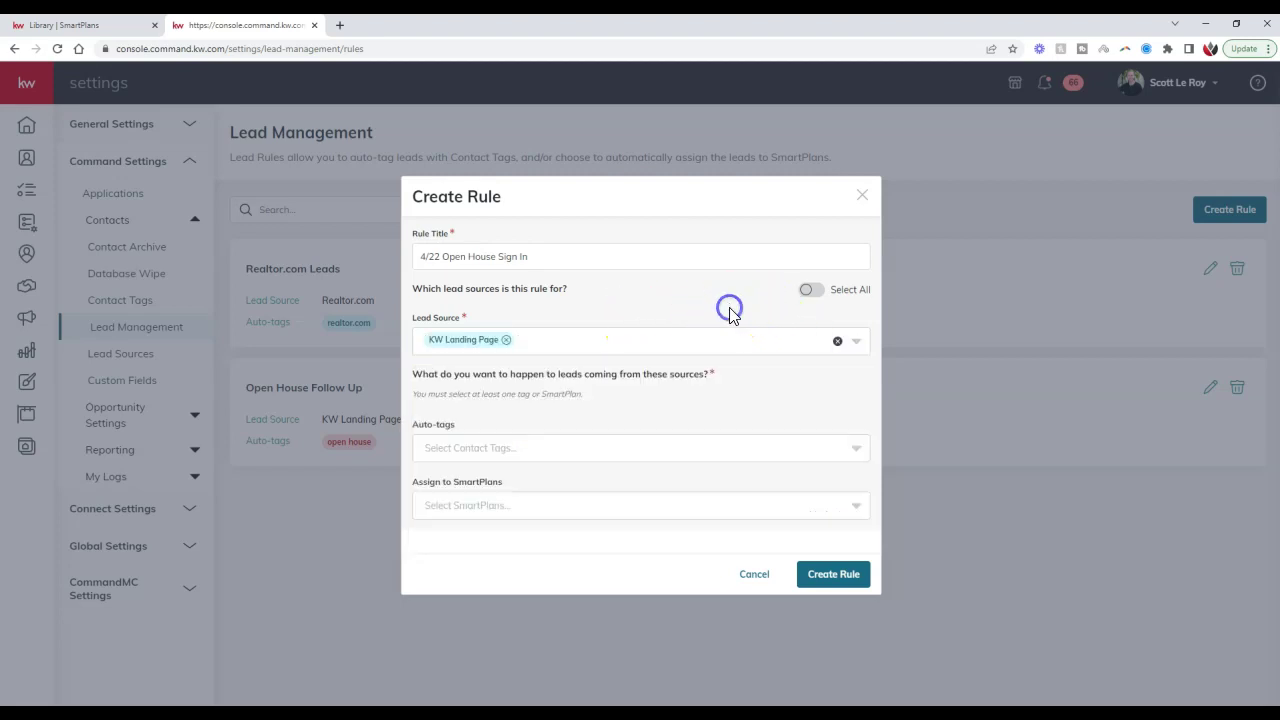
- Add the Open House auto-tag to the new rule and assign its leads to the My Open House Followup SmartPlan
left_click(563, 455)
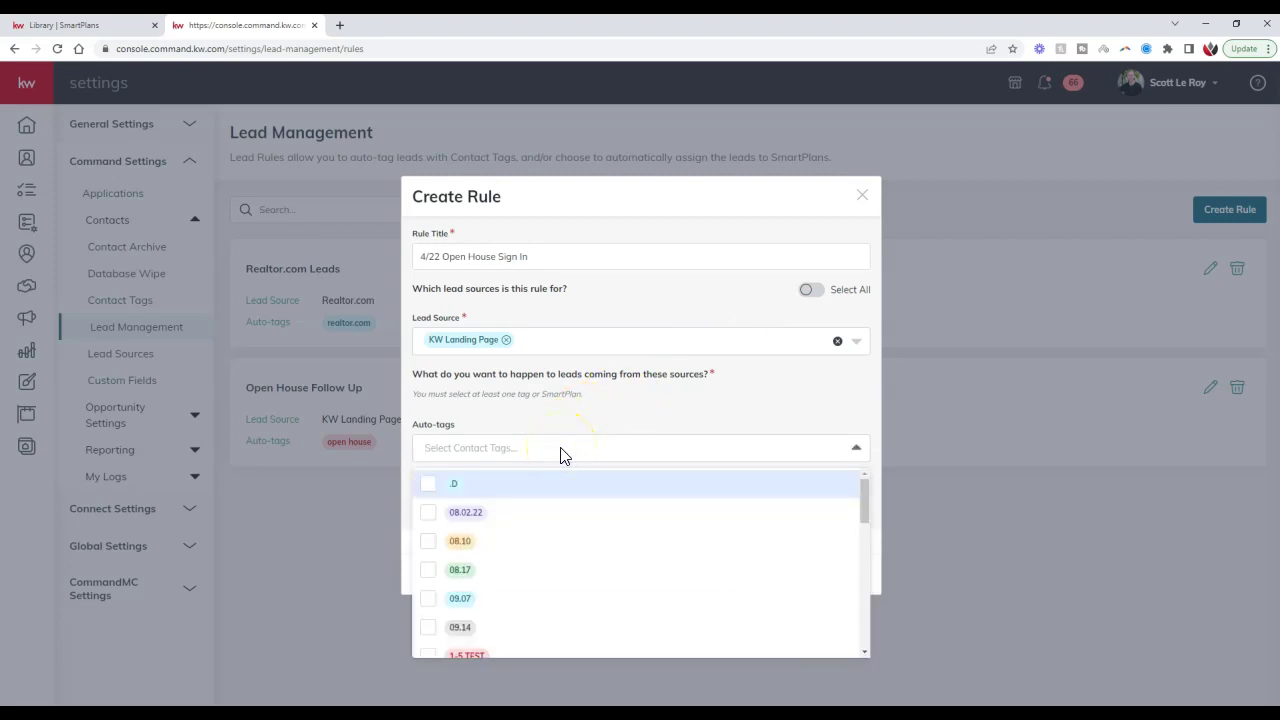
type("Open House")
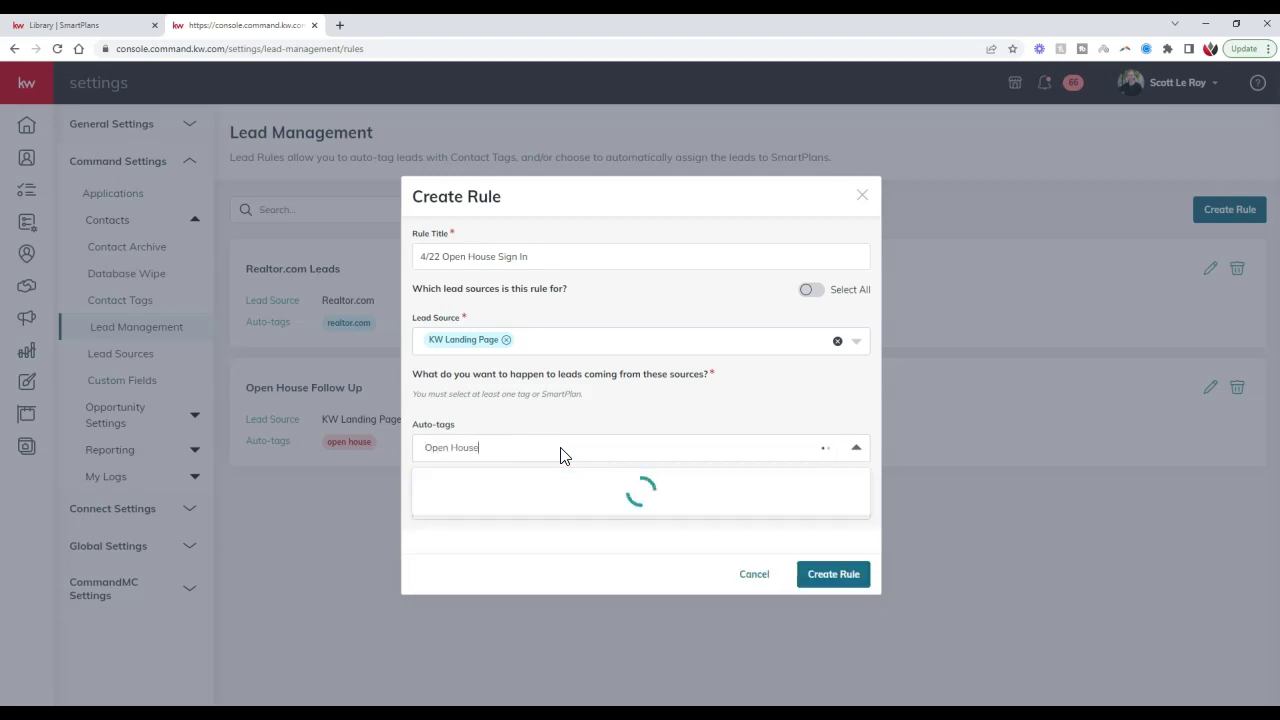
left_click(547, 484)
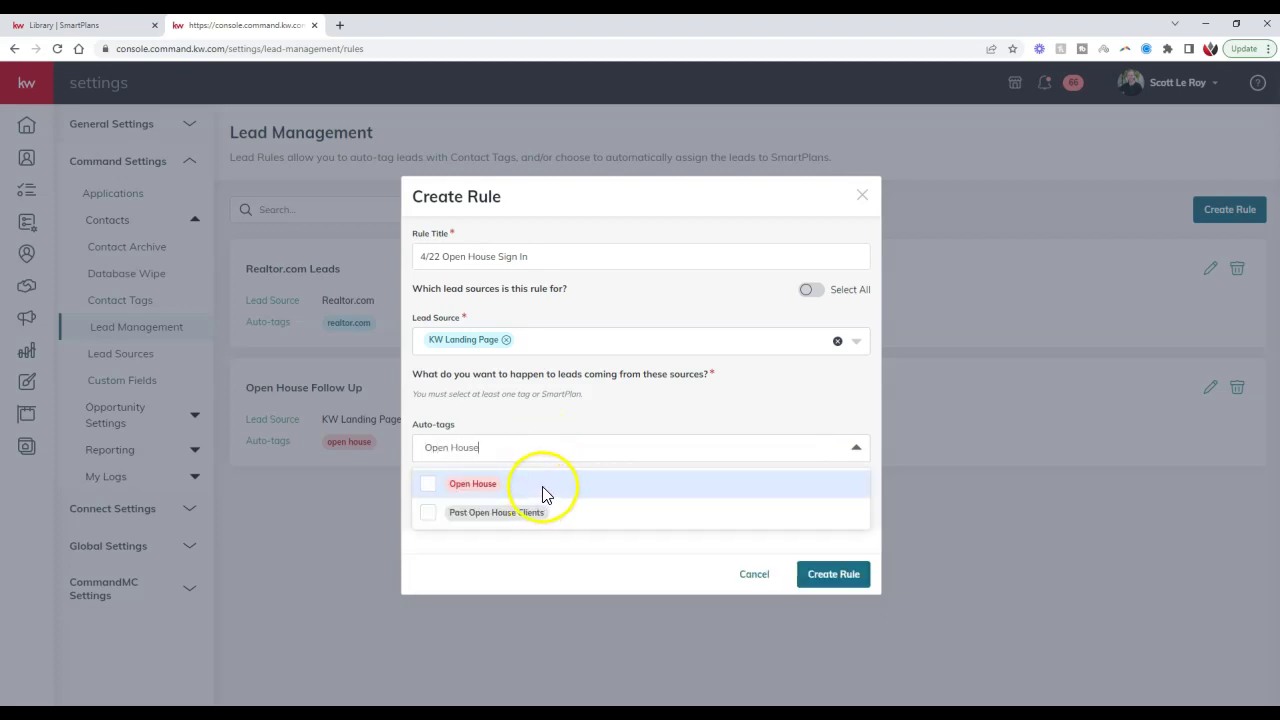
left_click(545, 488)
left_click(655, 413)
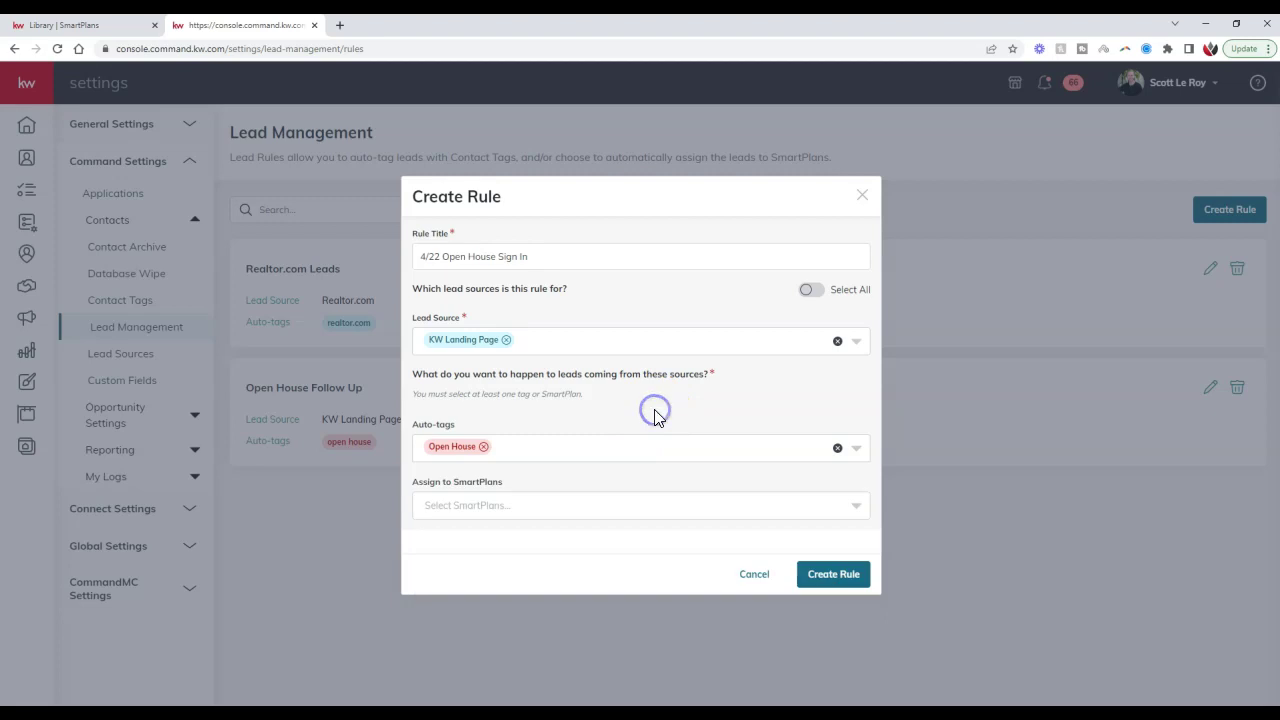
left_click(537, 508)
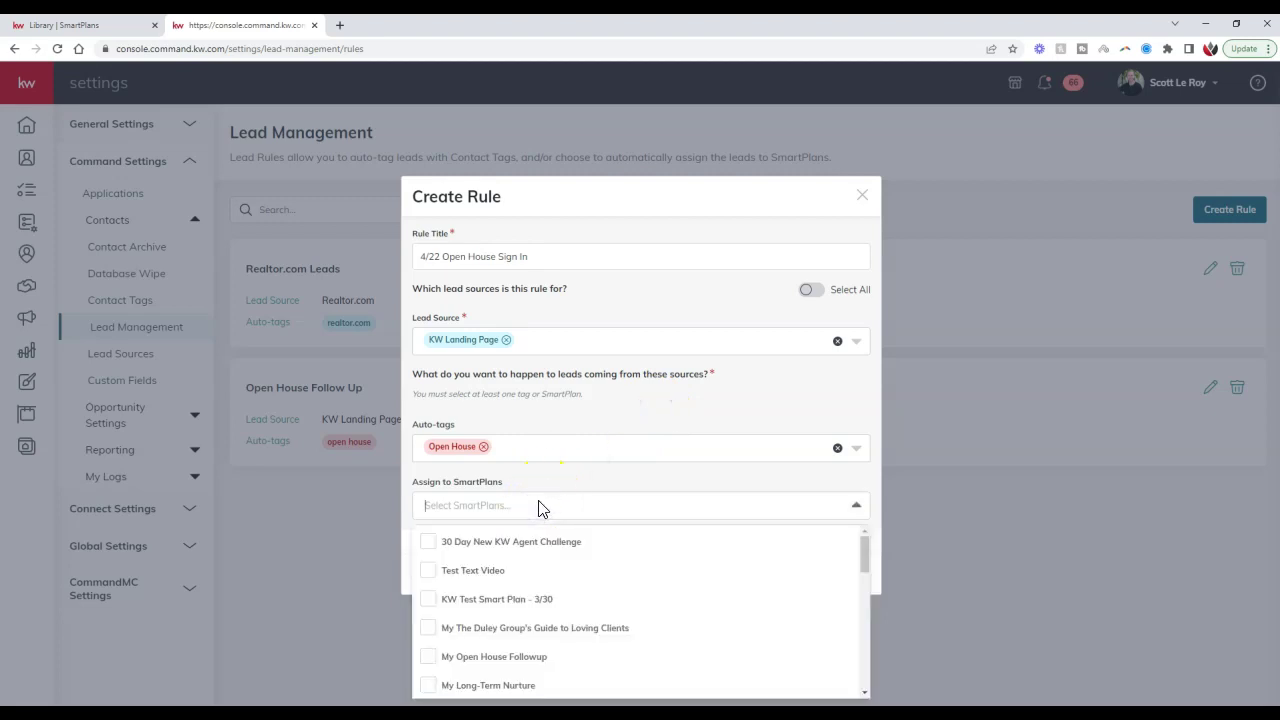
left_click(533, 657)
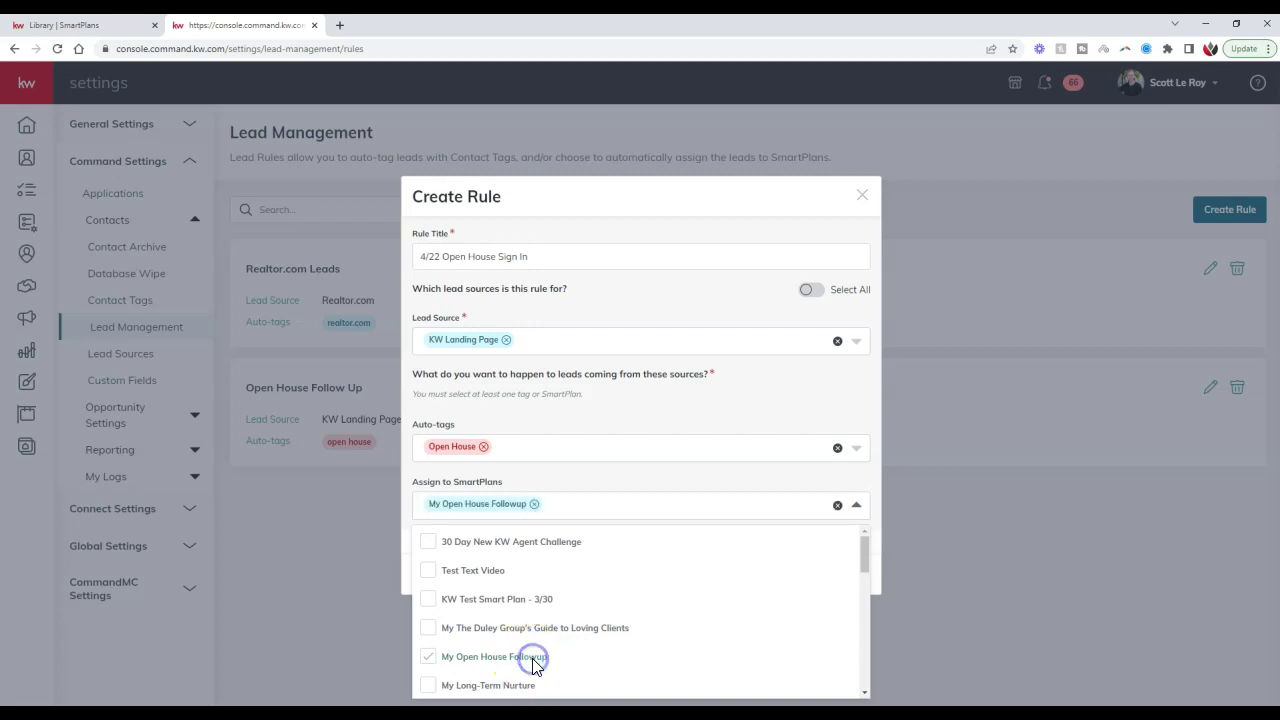
left_click(709, 391)
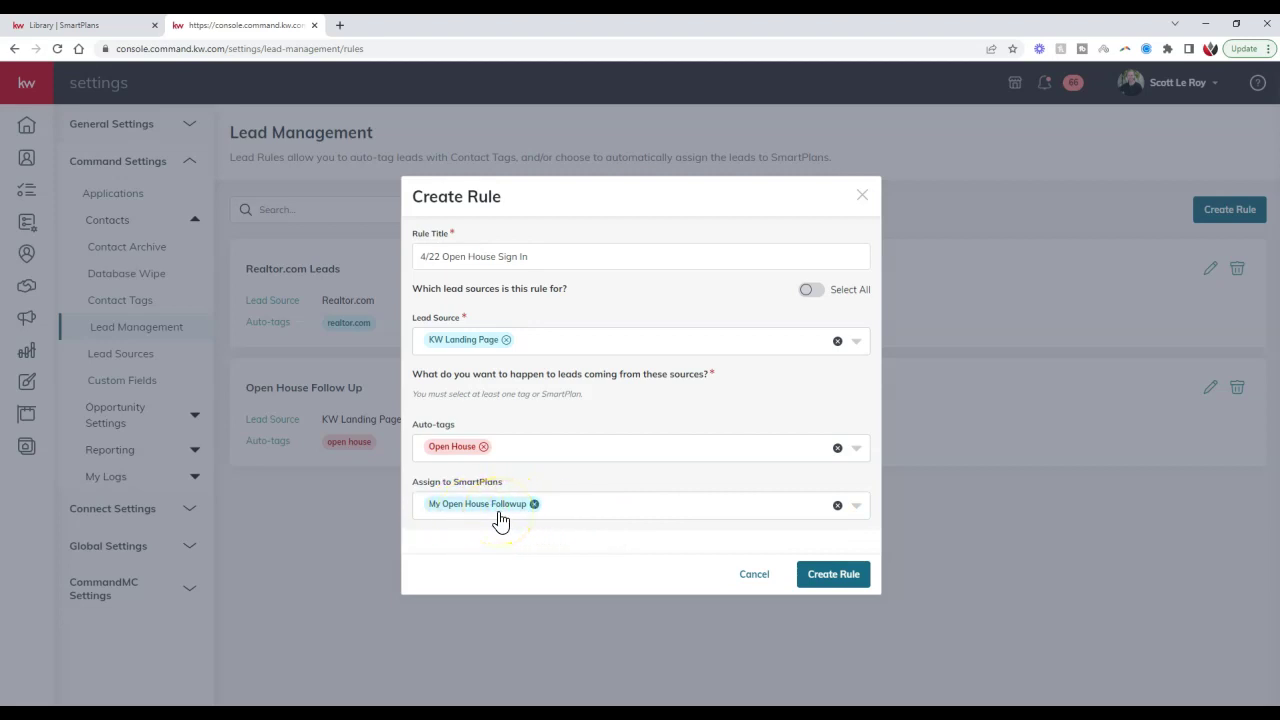
- Close the new lead rule without creating it
left_click(862, 197)
left_click(668, 566)
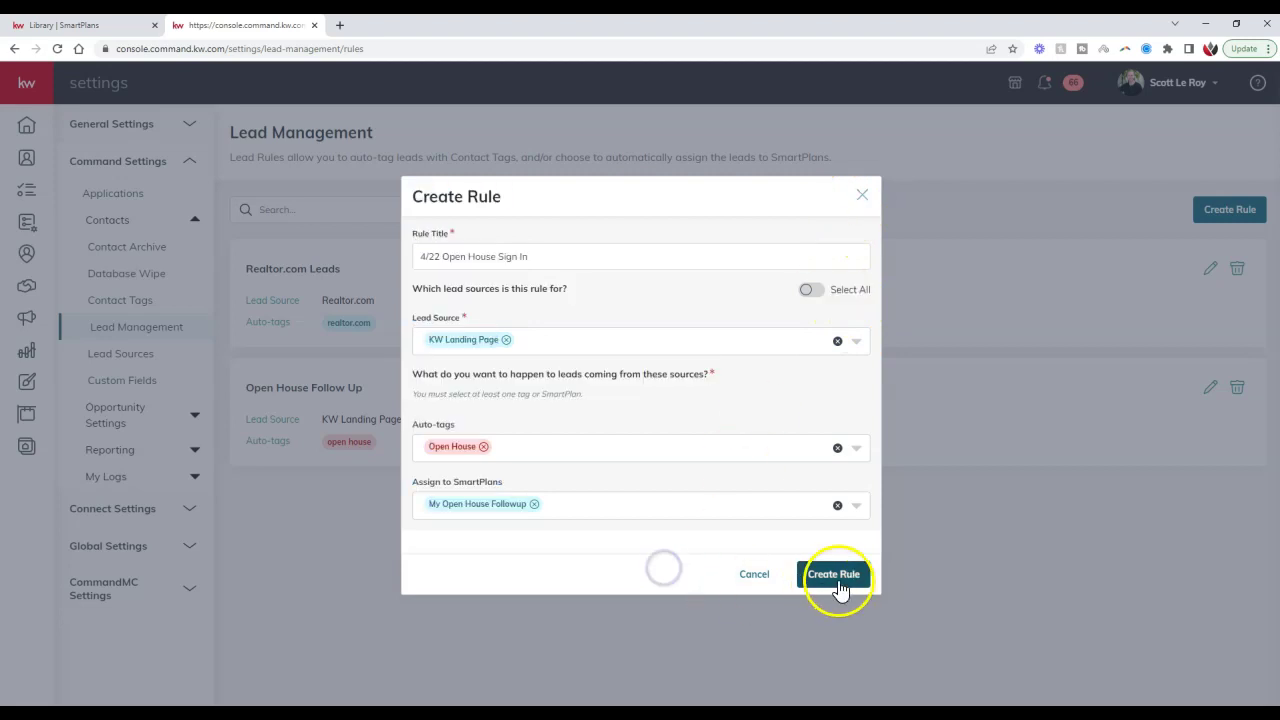
left_click(861, 194)
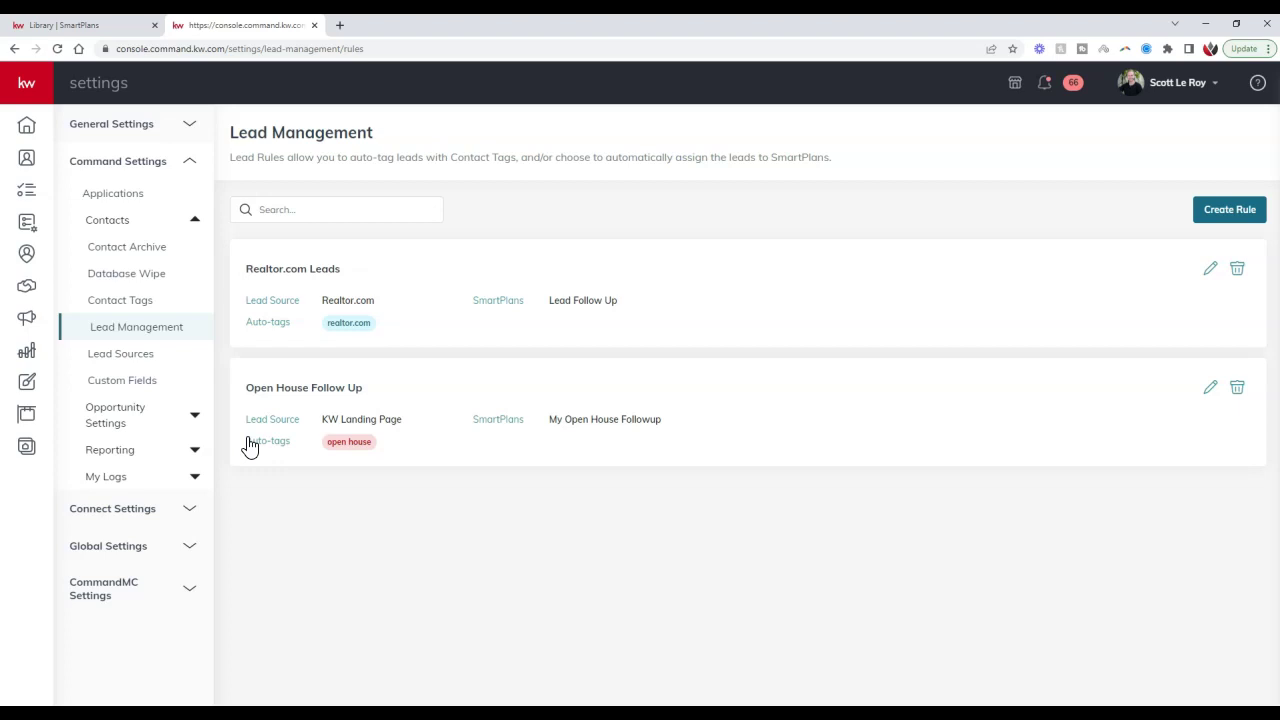
- Return to the Consumer landing pages and open the live Open House 4/22 page in a new browser tab
left_click(26, 82)
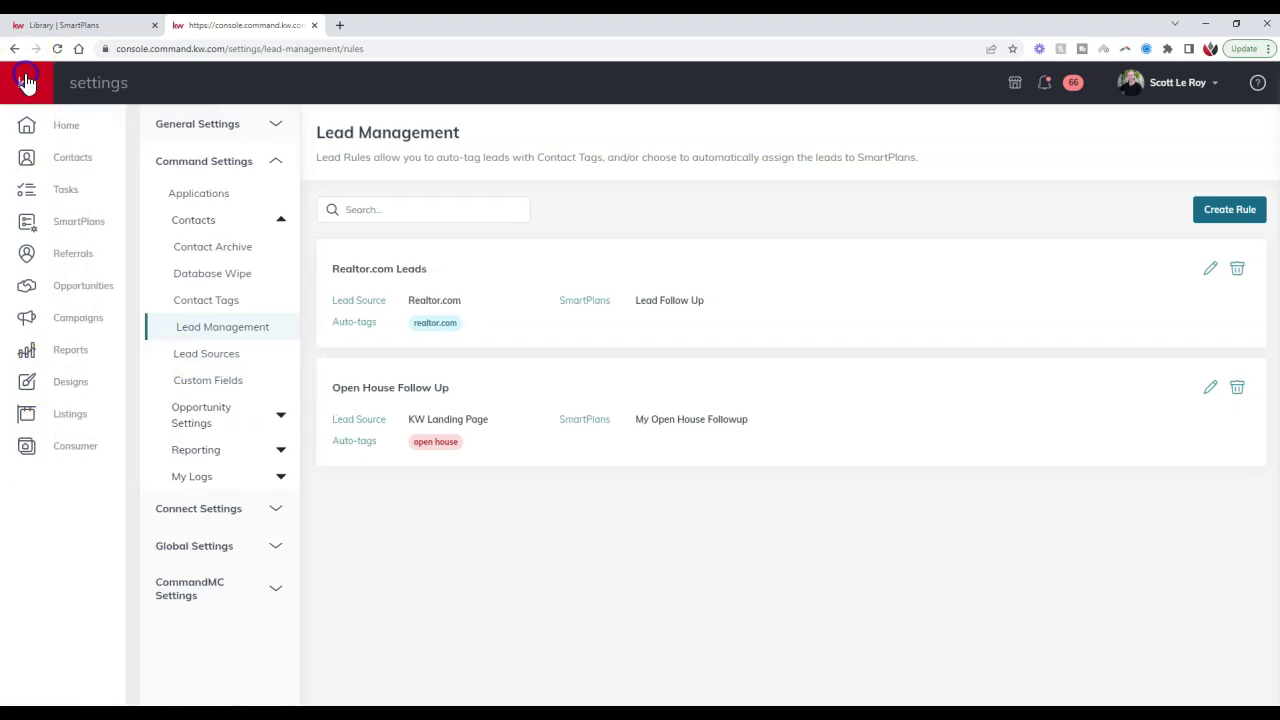
left_click(77, 452)
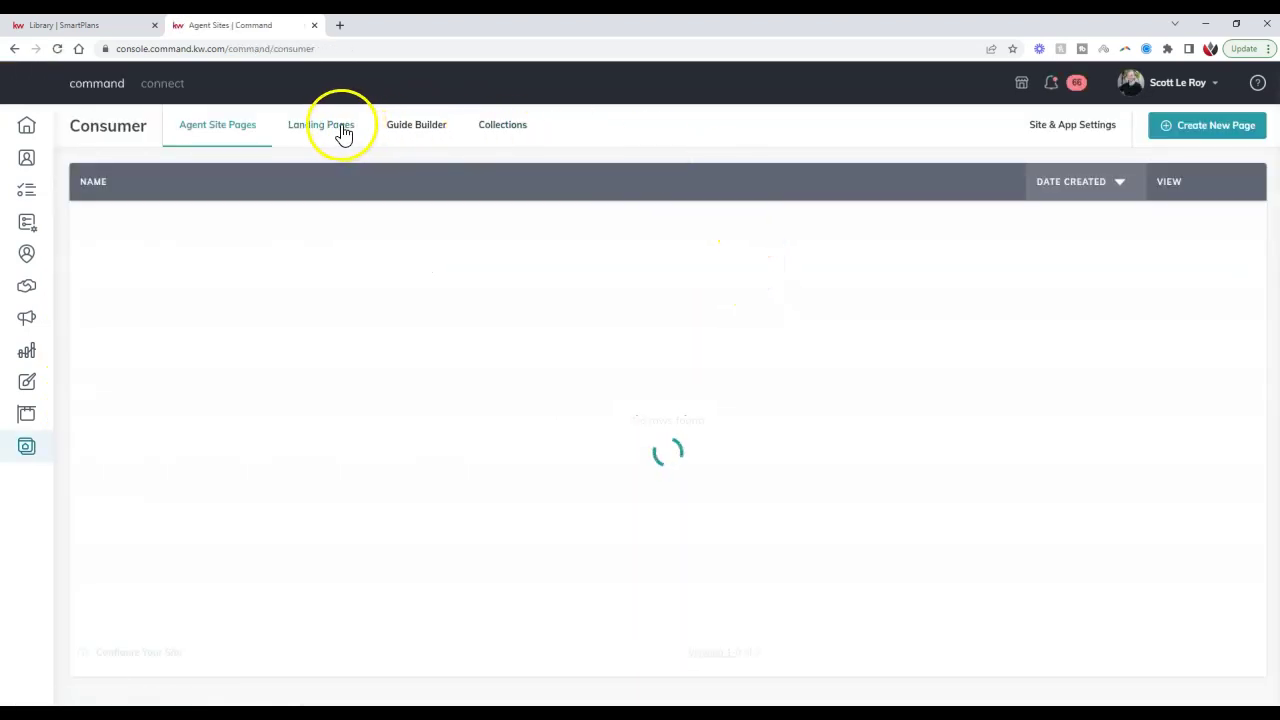
left_click(341, 130)
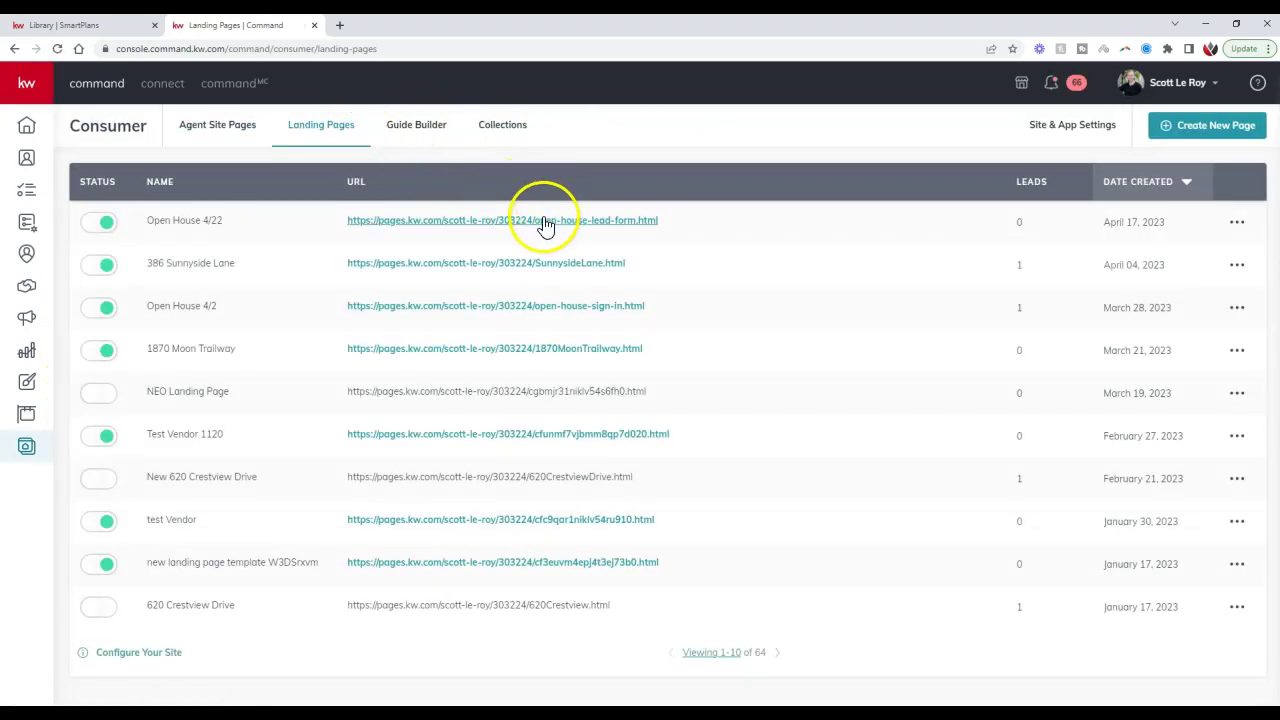
right_click(545, 221)
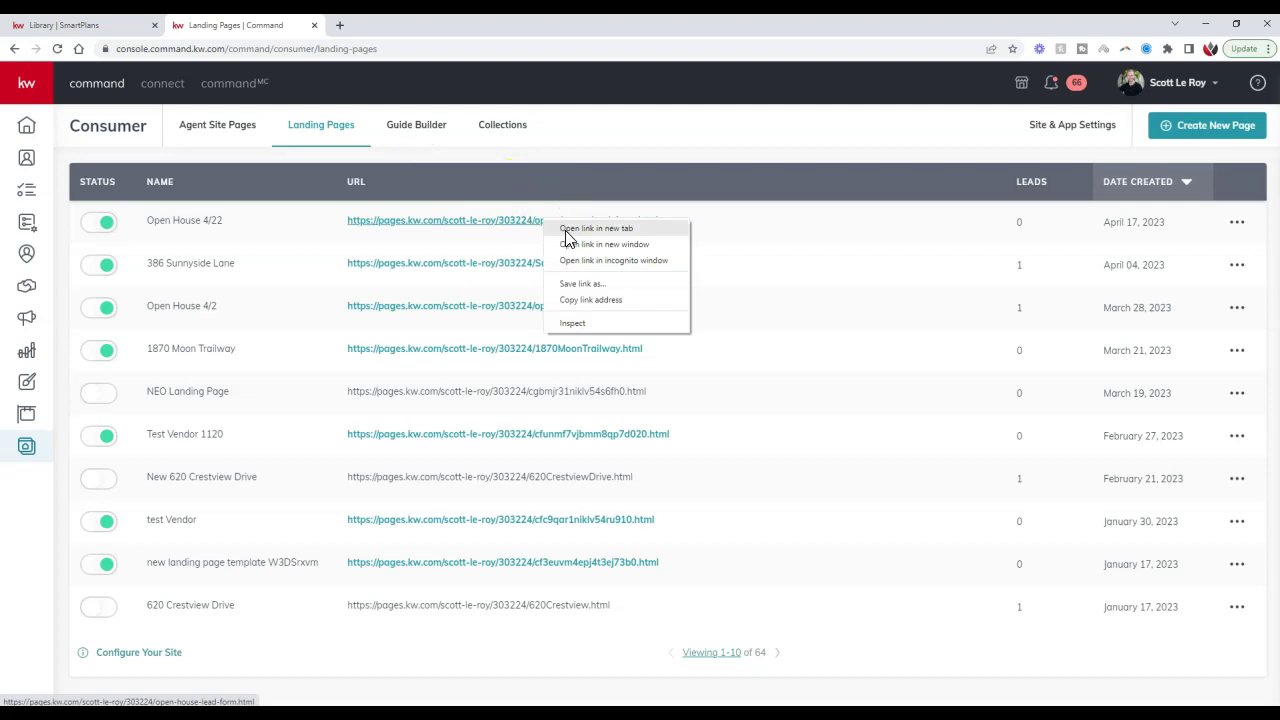
left_click(580, 229)
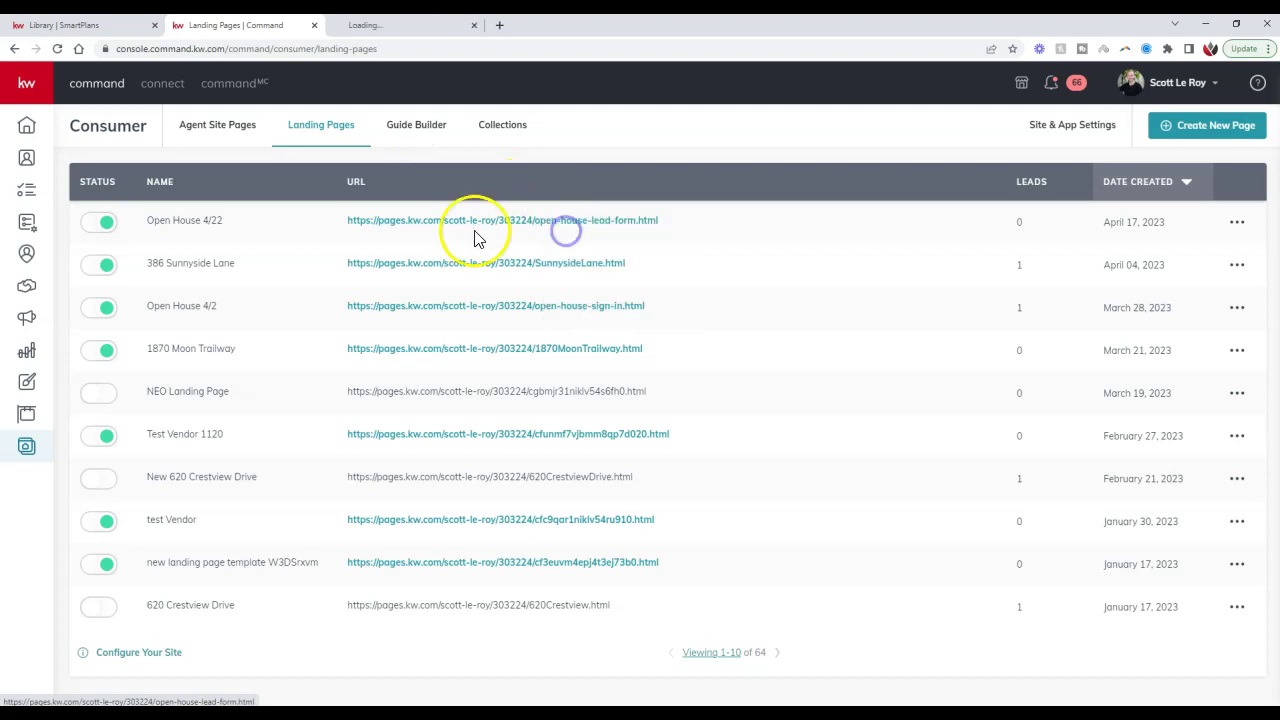
left_click(400, 25)
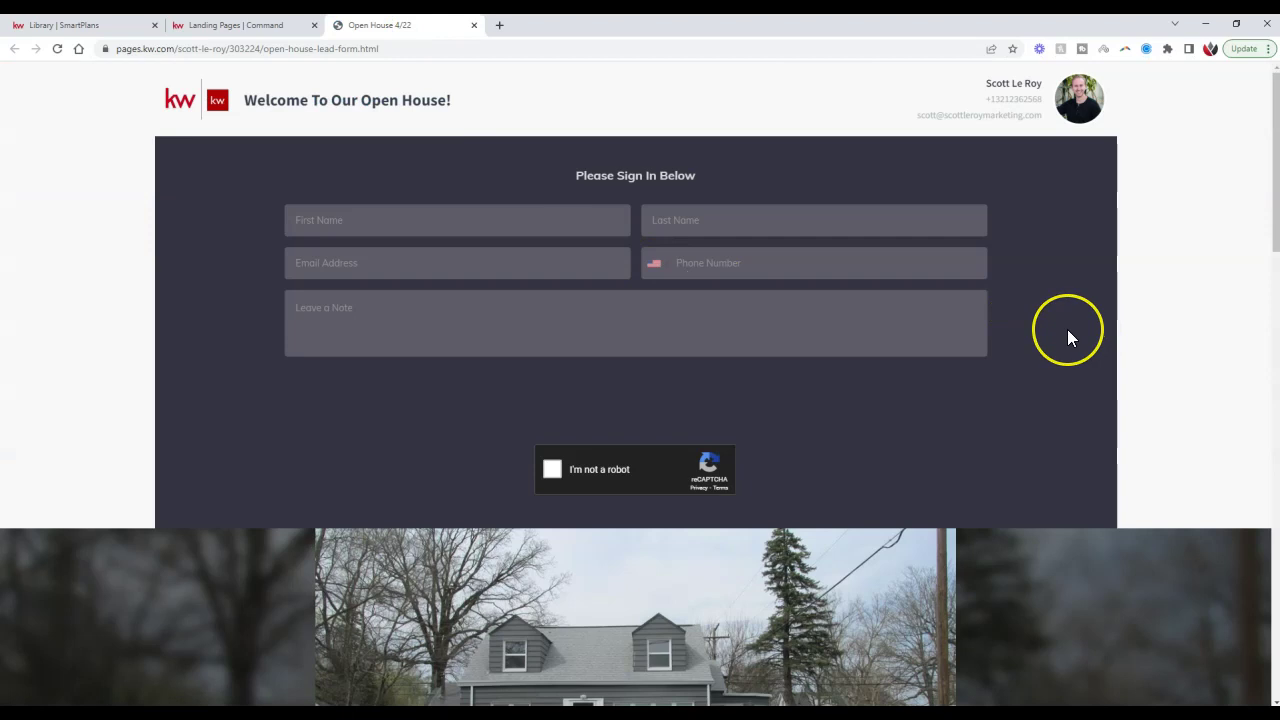